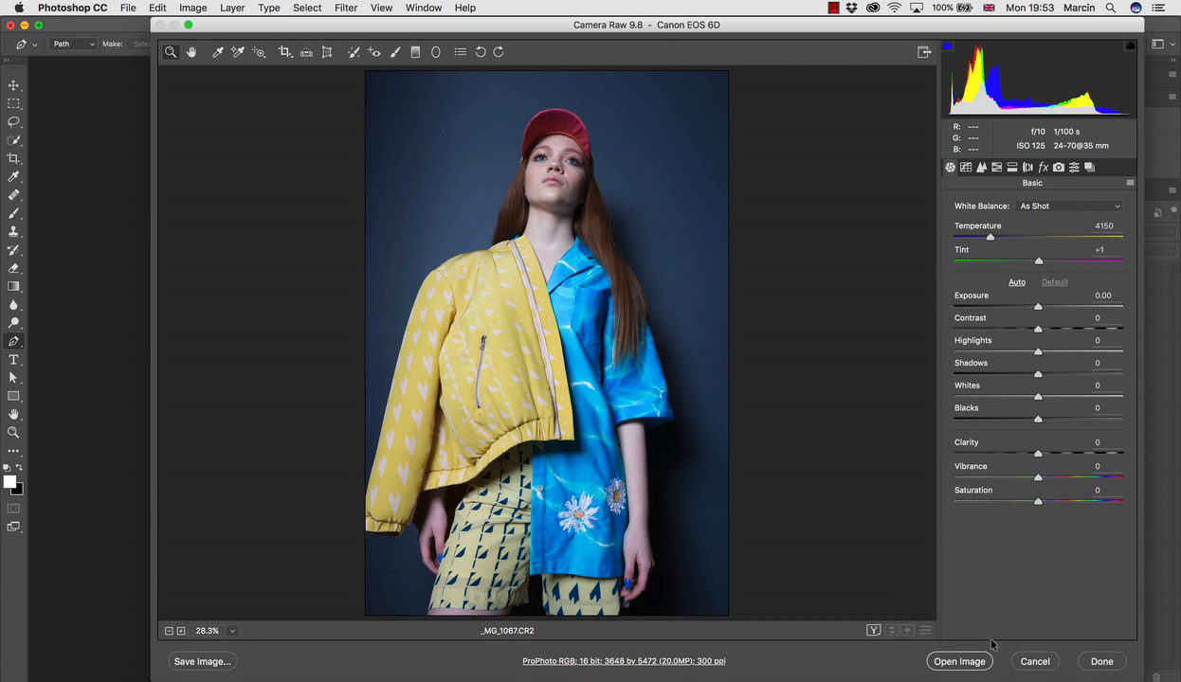
# Step: Open the raw photo _MG_1067.CR2 as a smart object and decline creating a new library from the document
pyautogui.press('shift')
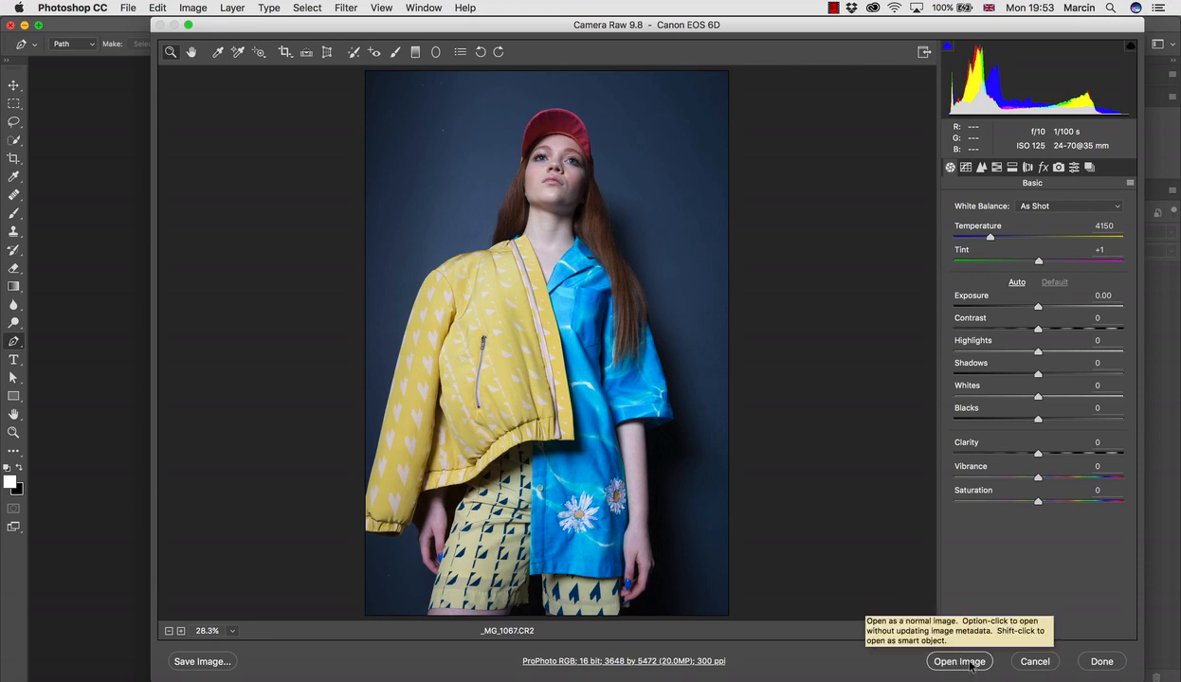
pyautogui.press('shift')
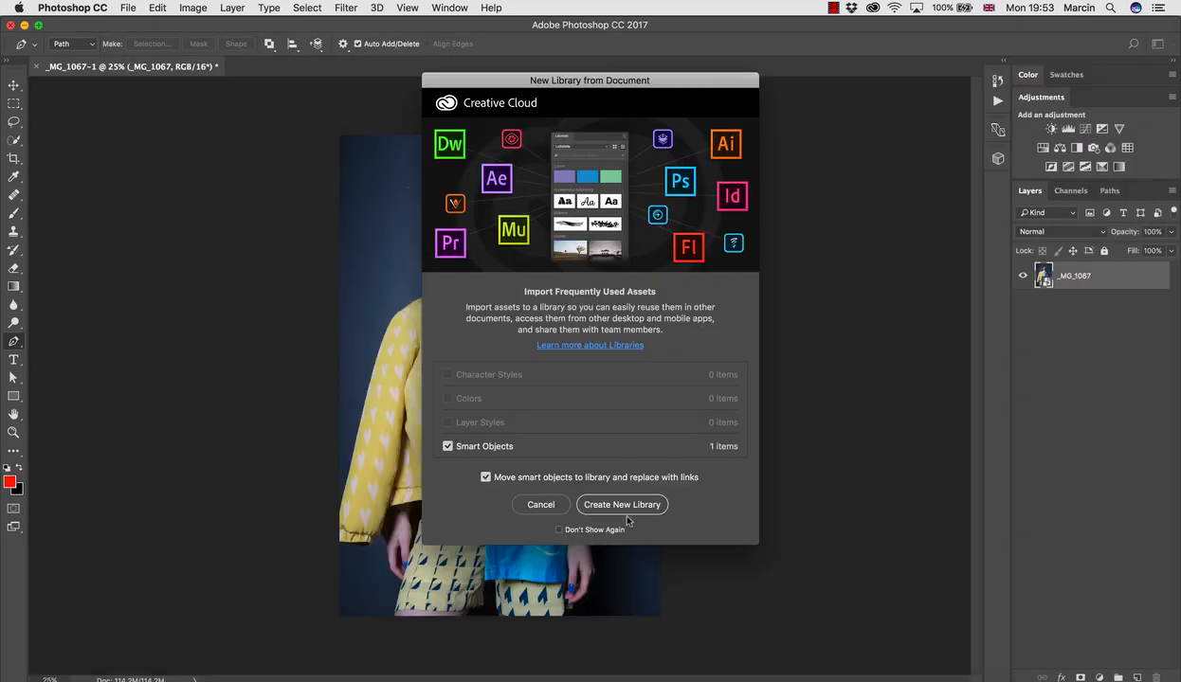
pyautogui.click(537, 504)
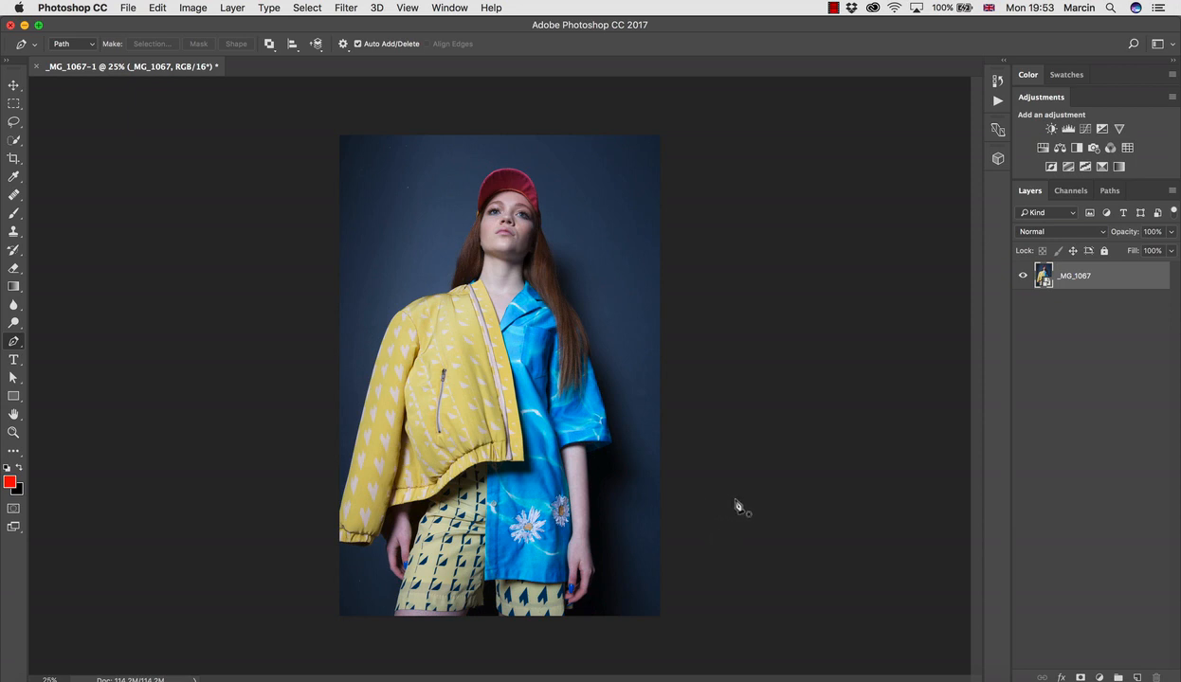
# Step: Create an independent smart object copy of the _MG_1067 layer and rename the copy "raw - work"
pyautogui.rightClick(1056, 278)
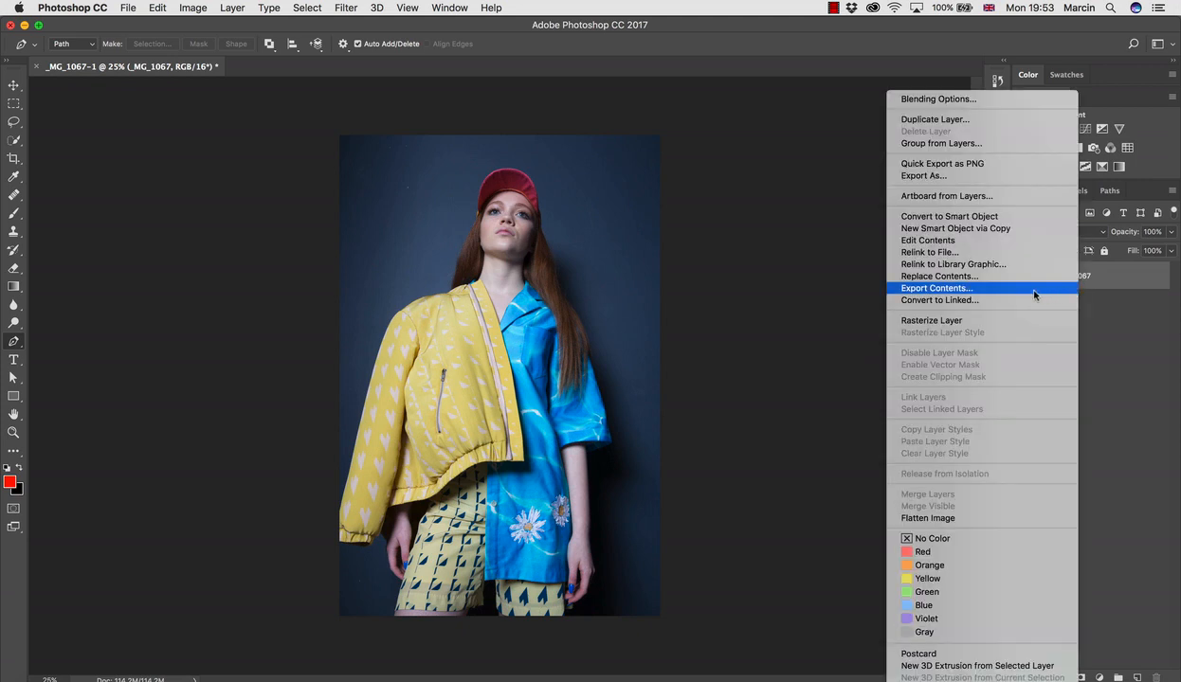
pyautogui.click(970, 232)
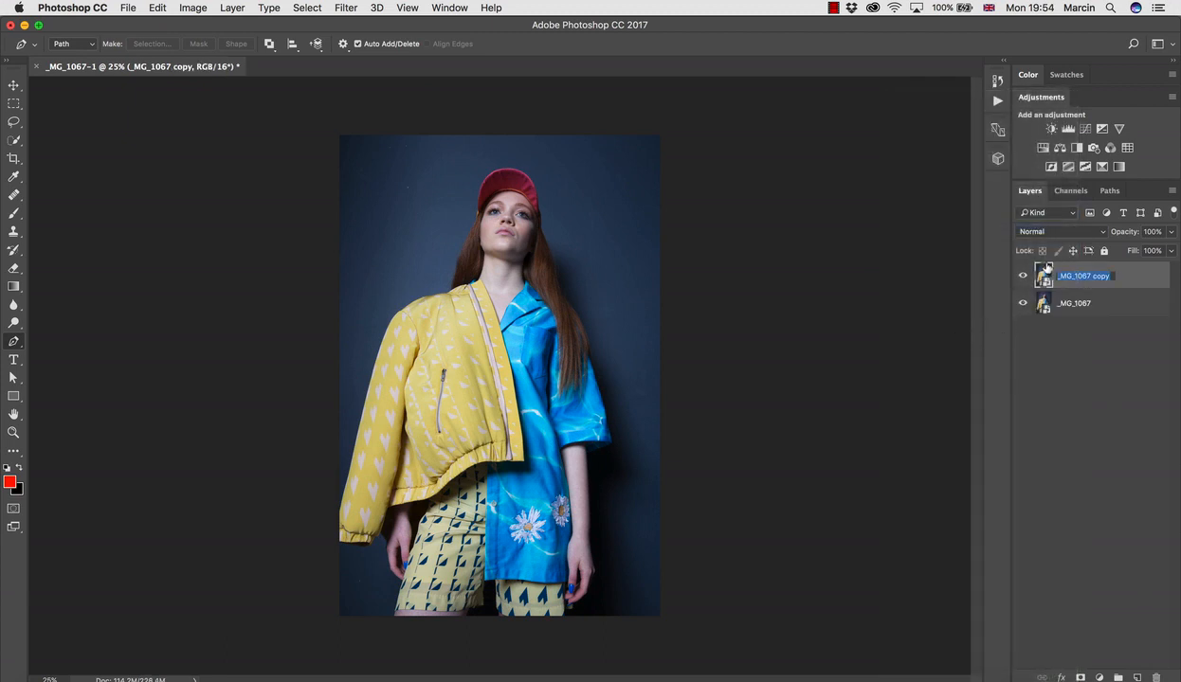
pyautogui.press('BackSpace')
pyautogui.press('Return')
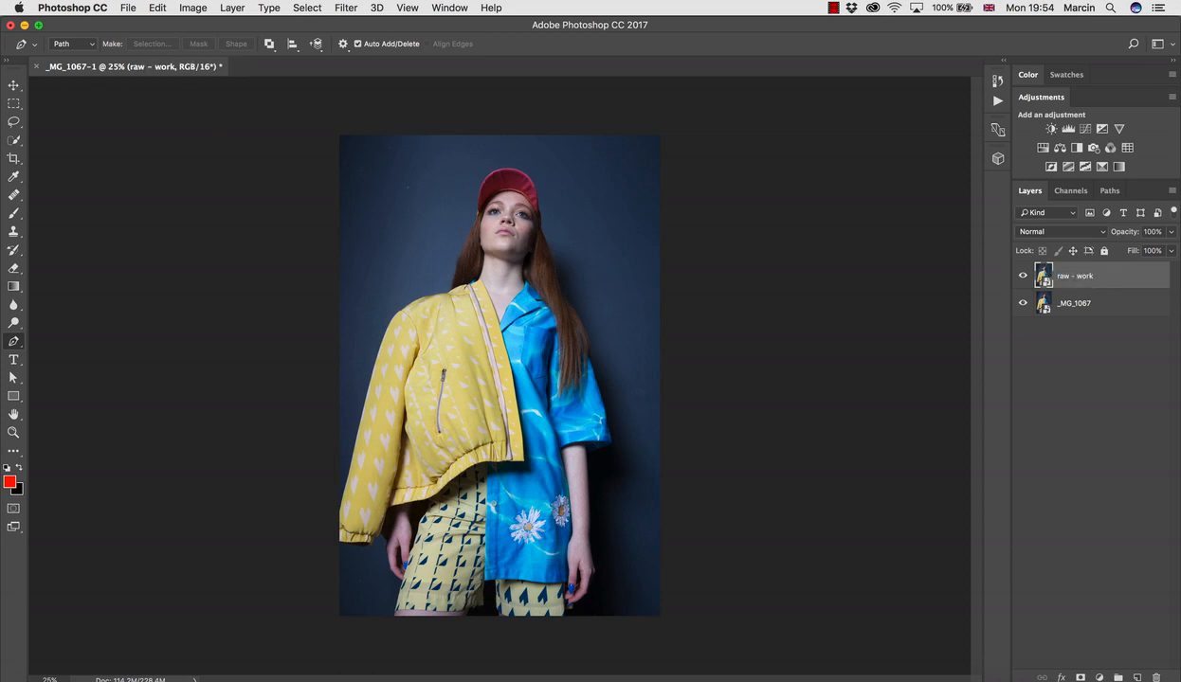
# Step: Reopen the raw - work smart object's raw settings and set the HSL hue of Blues to +73 and Purples to +10
pyautogui.click(1046, 306)
pyautogui.click(1033, 276)
pyautogui.doubleClick(1045, 276)
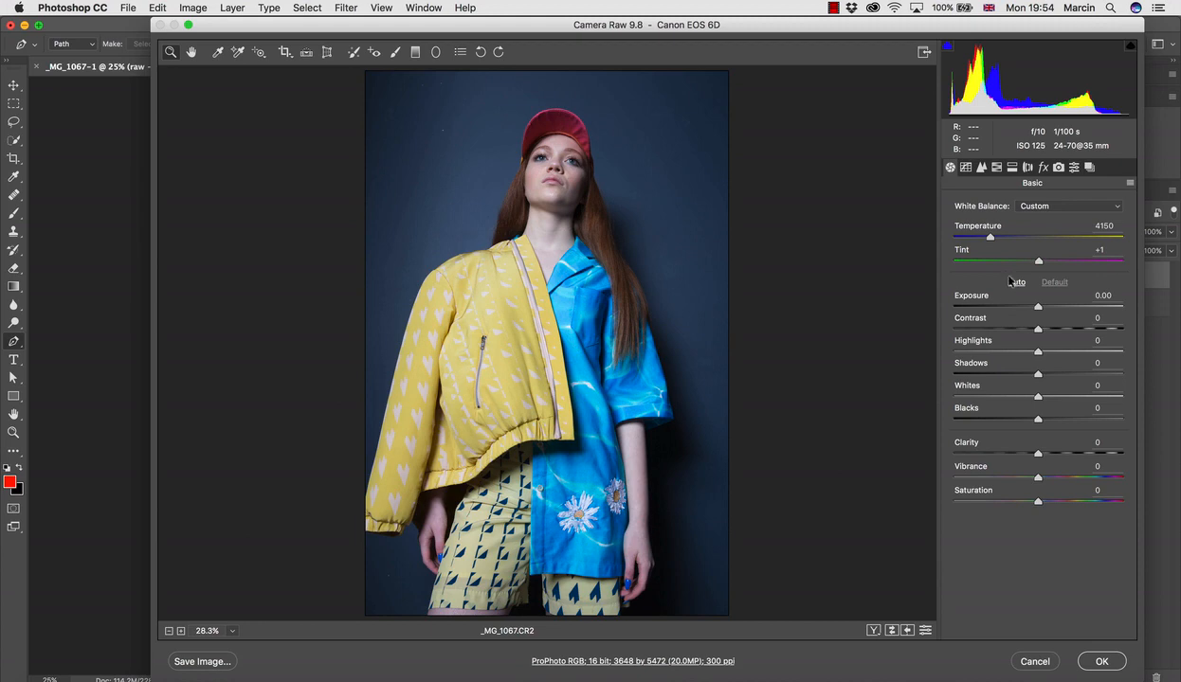
pyautogui.click(997, 169)
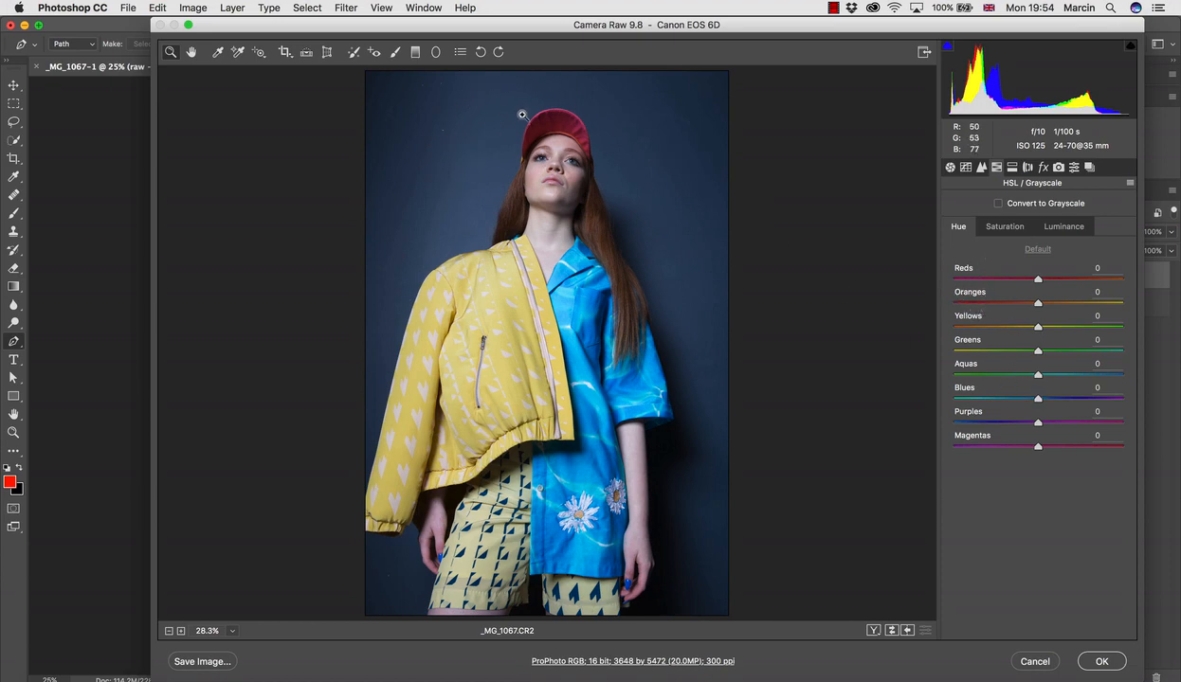
pyautogui.moveTo(1038, 398); pyautogui.dragTo(1099, 412)
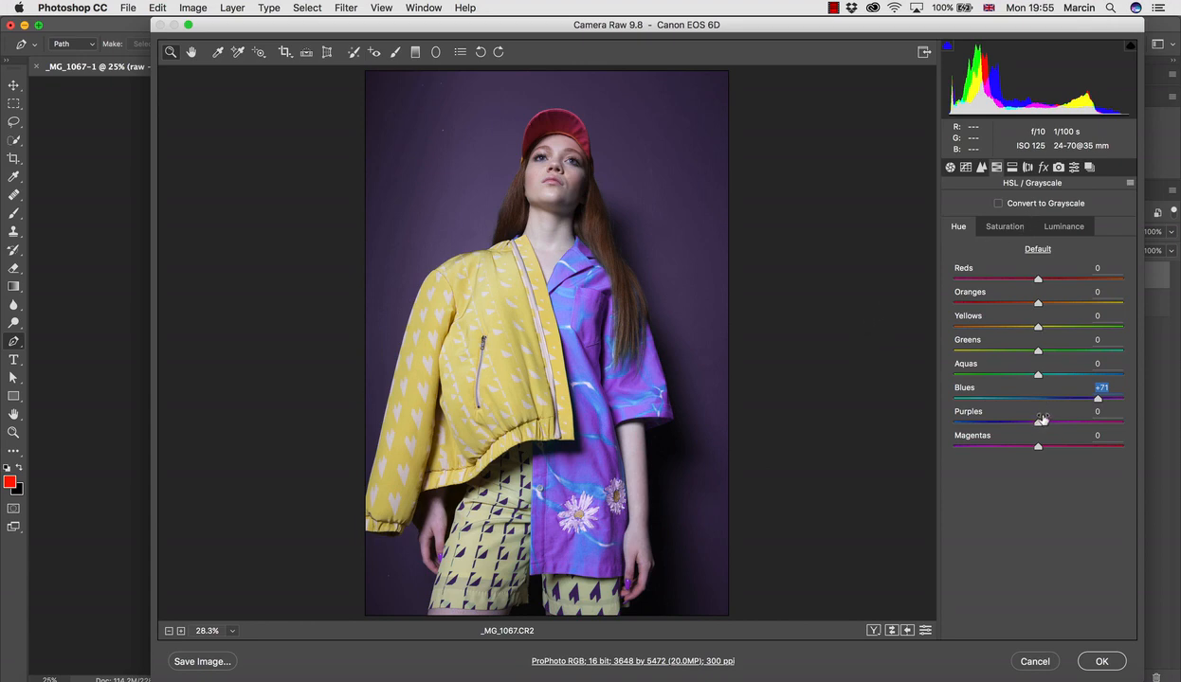
pyautogui.moveTo(1047, 424)
pyautogui.mouseDown()
pyautogui.moveTo(991, 421)
pyautogui.moveTo(1070, 424)
pyautogui.moveTo(924, 414)
pyautogui.moveTo(1047, 425)
pyautogui.mouseUp()
pyautogui.write('2')
pyautogui.click(1099, 399)
# Step: Set the HSL saturation of Blues to +23, leaving Purples at 0
pyautogui.click(981, 228)
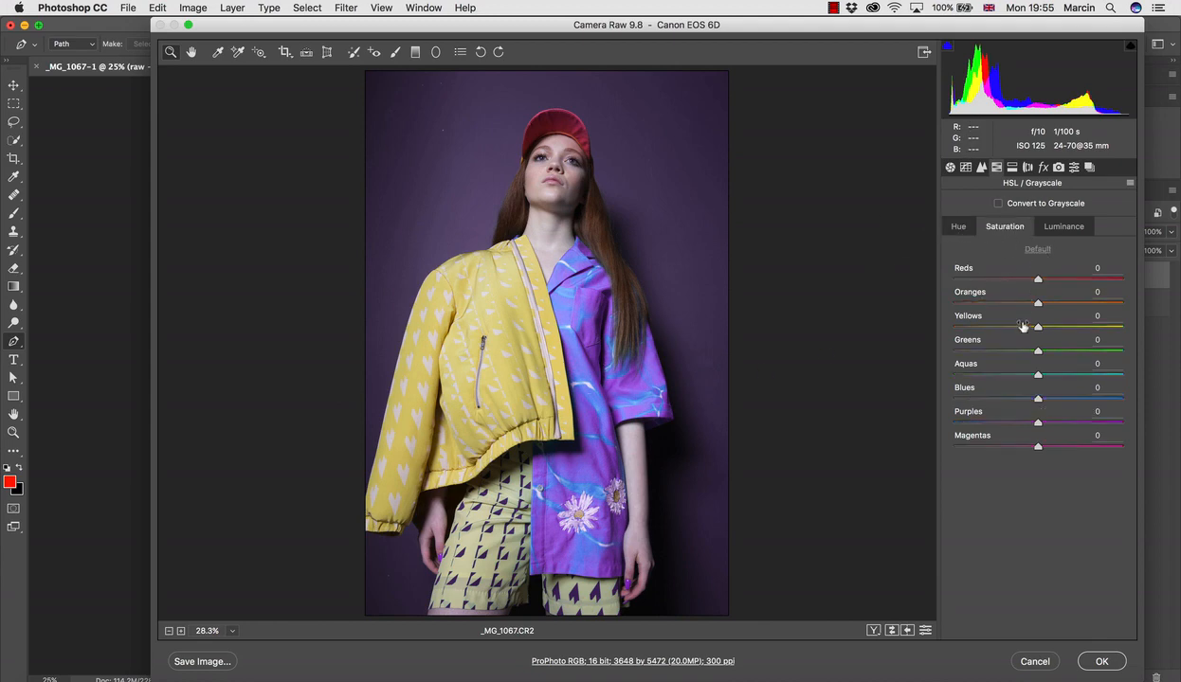
pyautogui.moveTo(1046, 424); pyautogui.dragTo(1033, 426)
pyautogui.doubleClick(1023, 422)
pyautogui.moveTo(1045, 402)
pyautogui.mouseDown()
pyautogui.moveTo(1025, 399)
pyautogui.moveTo(1062, 402)
pyautogui.moveTo(1024, 401)
pyautogui.moveTo(1058, 405)
pyautogui.mouseUp()
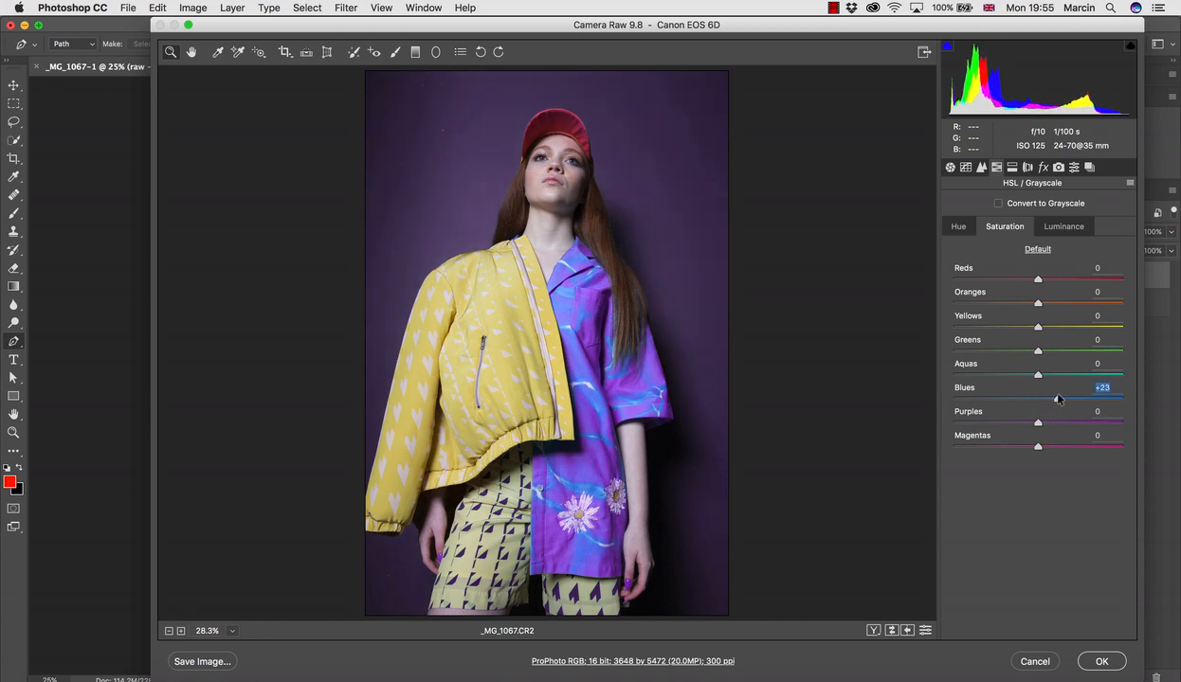
pyautogui.click(959, 227)
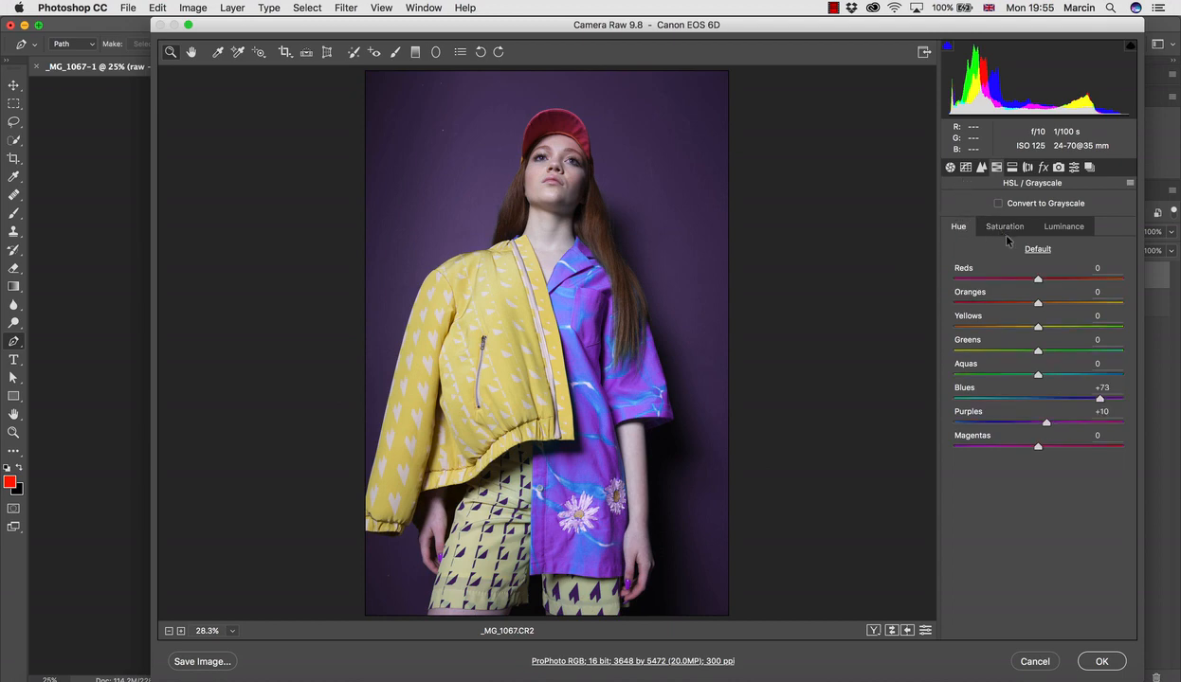
# Step: Raise the basic Shadows to +33, split-tone the shadows with hue 287 and a little saturation, and apply the raw adjustments
pyautogui.click(949, 168)
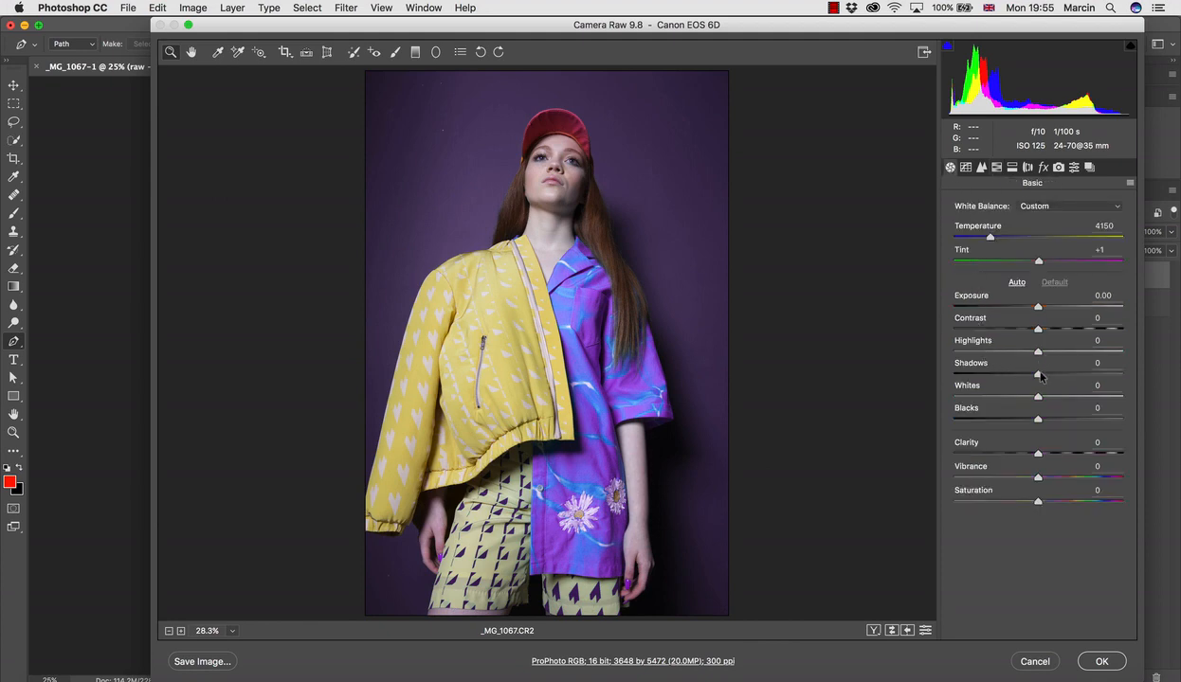
pyautogui.moveTo(1037, 376); pyautogui.dragTo(1065, 377)
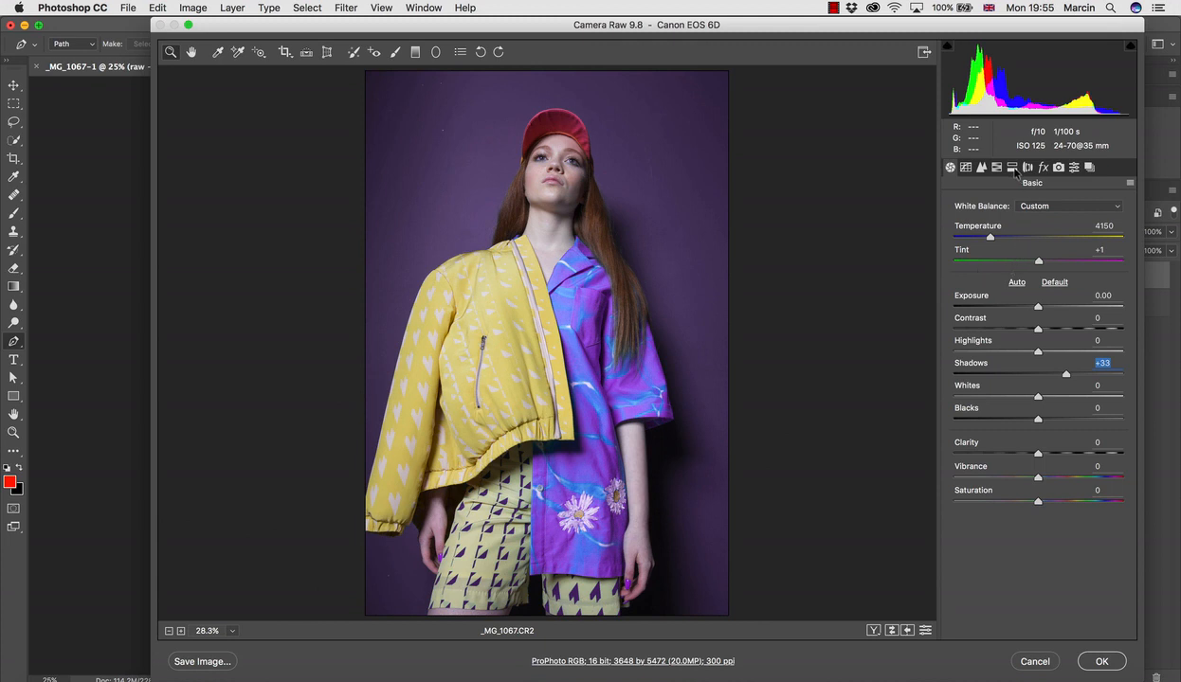
pyautogui.click(1012, 168)
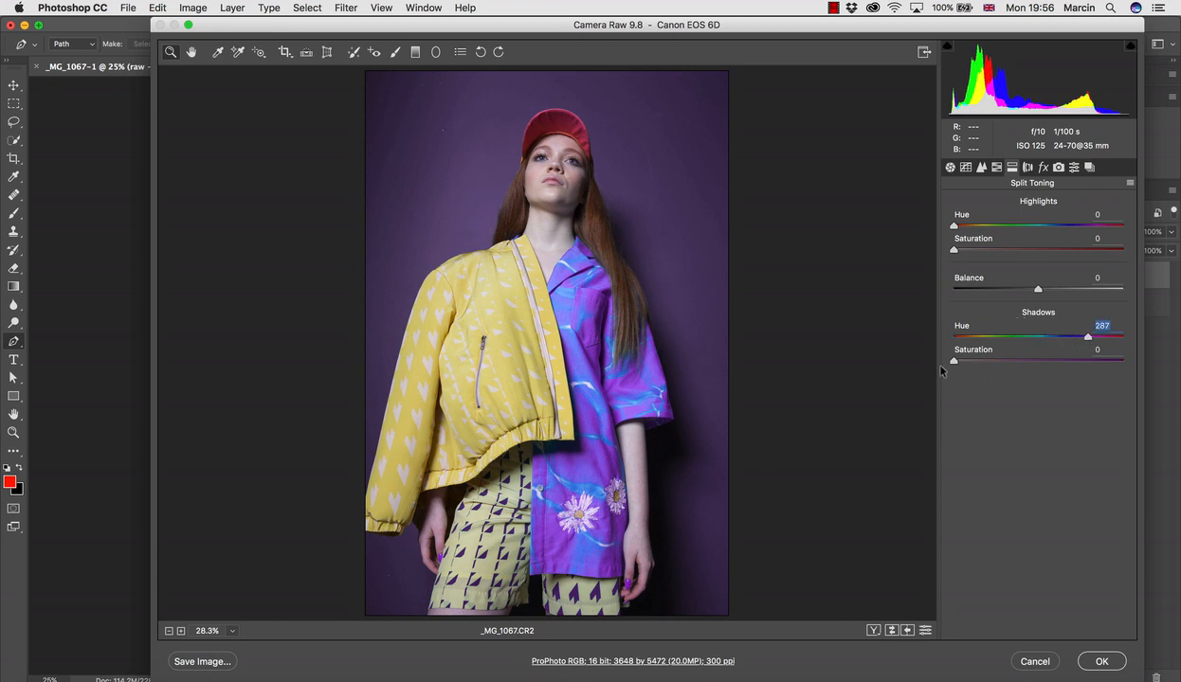
pyautogui.moveTo(955, 367); pyautogui.dragTo(970, 365)
pyautogui.click(1097, 663)
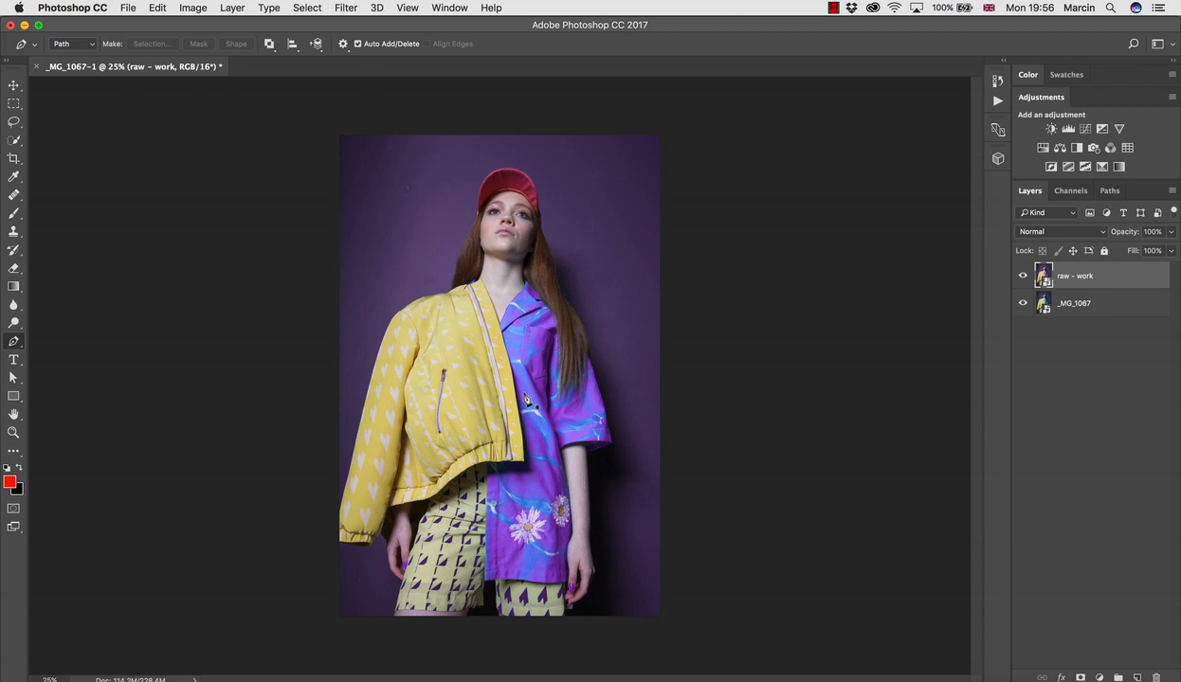
# Step: Add a layer mask to raw - work and paint black over the shirt and shorts with a soft 600 px brush
pyautogui.click(1080, 677)
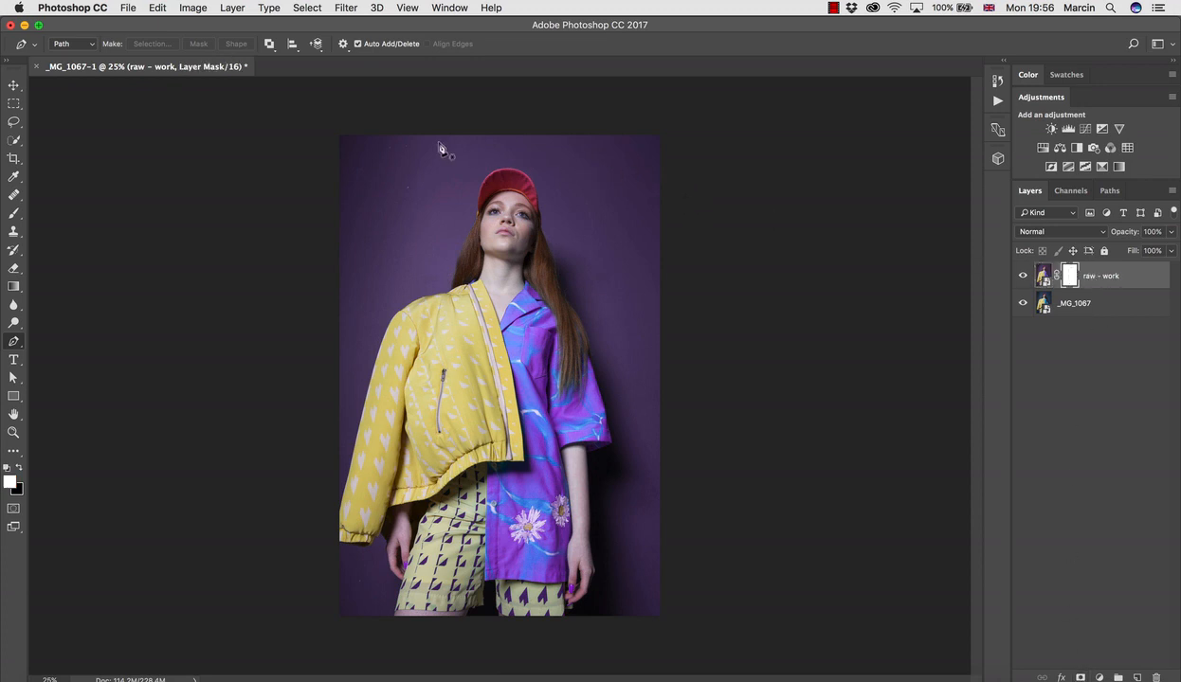
pyautogui.click(13, 213)
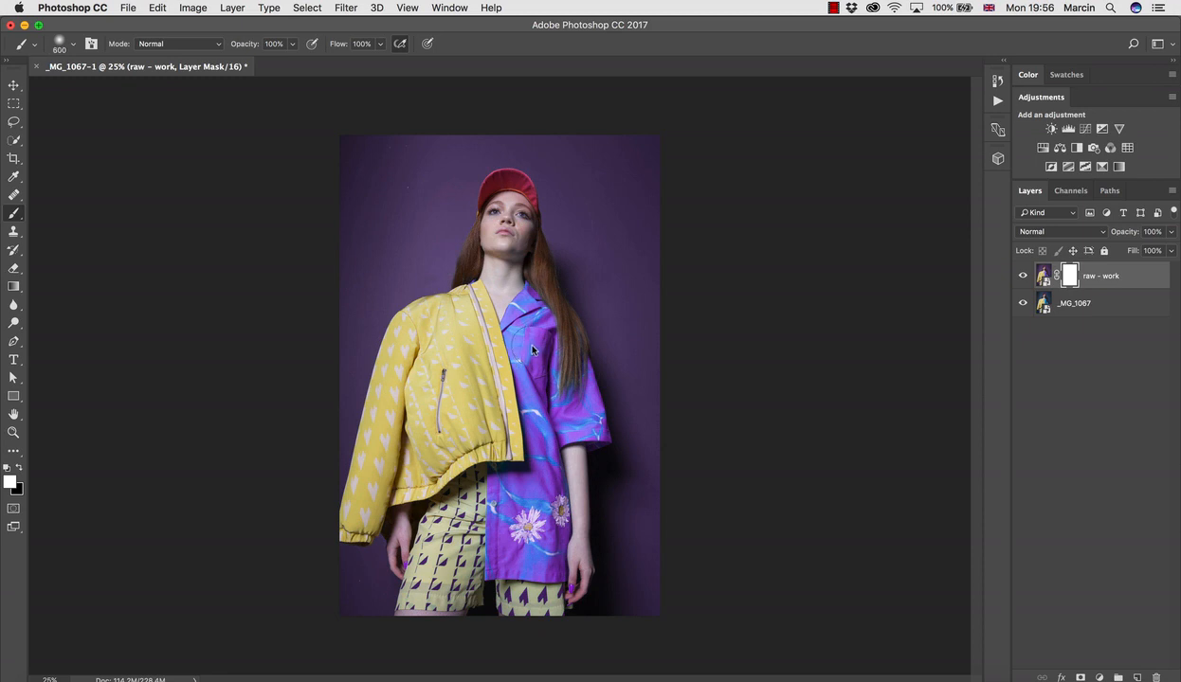
pyautogui.press('x')
pyautogui.moveTo(528, 342)
pyautogui.mouseDown()
pyautogui.moveTo(512, 383)
pyautogui.moveTo(502, 336)
pyautogui.mouseUp()
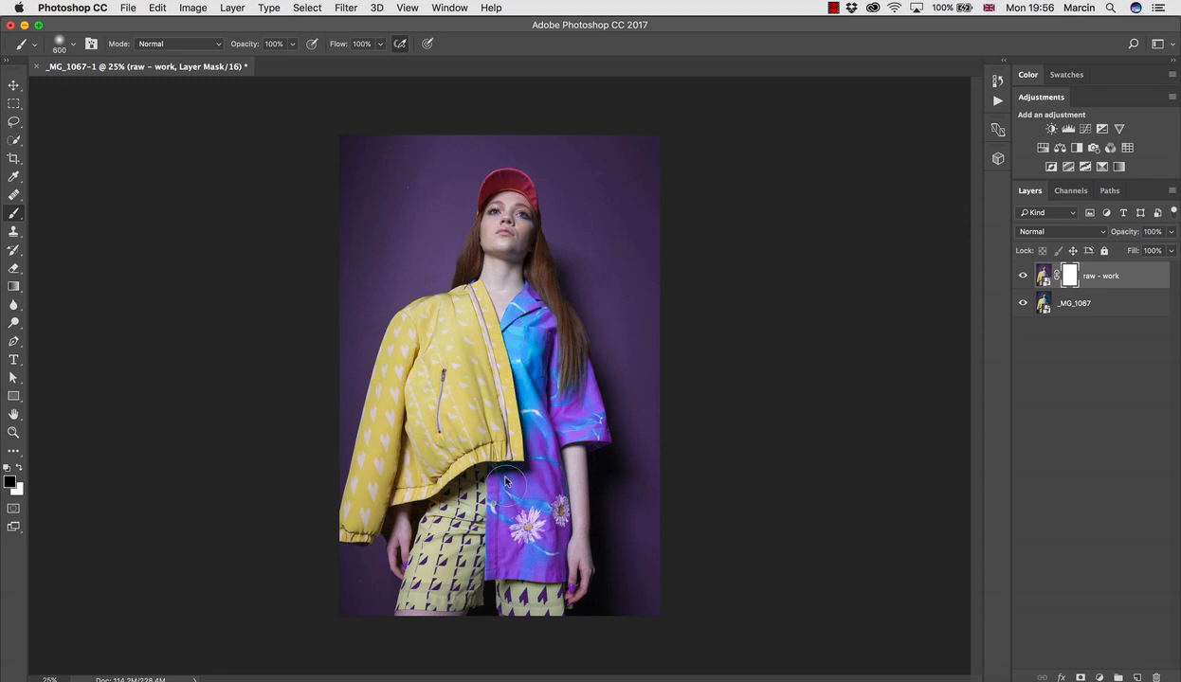
pyautogui.moveTo(505, 481)
pyautogui.mouseDown()
pyautogui.moveTo(504, 519)
pyautogui.moveTo(492, 510)
pyautogui.moveTo(504, 498)
pyautogui.moveTo(505, 558)
pyautogui.moveTo(517, 573)
pyautogui.moveTo(525, 561)
pyautogui.moveTo(542, 617)
pyautogui.moveTo(531, 487)
pyautogui.moveTo(550, 508)
pyautogui.moveTo(554, 572)
pyautogui.moveTo(551, 558)
pyautogui.moveTo(488, 572)
pyautogui.moveTo(468, 495)
pyautogui.moveTo(448, 624)
pyautogui.moveTo(463, 574)
pyautogui.moveTo(436, 615)
pyautogui.moveTo(453, 544)
pyautogui.moveTo(440, 529)
pyautogui.moveTo(468, 537)
pyautogui.mouseUp()
# Step: Mask out the purple tint on the shorts and the hand beside them with a 200 px black brush
pyautogui.press('z')
pyautogui.moveTo(402, 502); pyautogui.dragTo(501, 419)
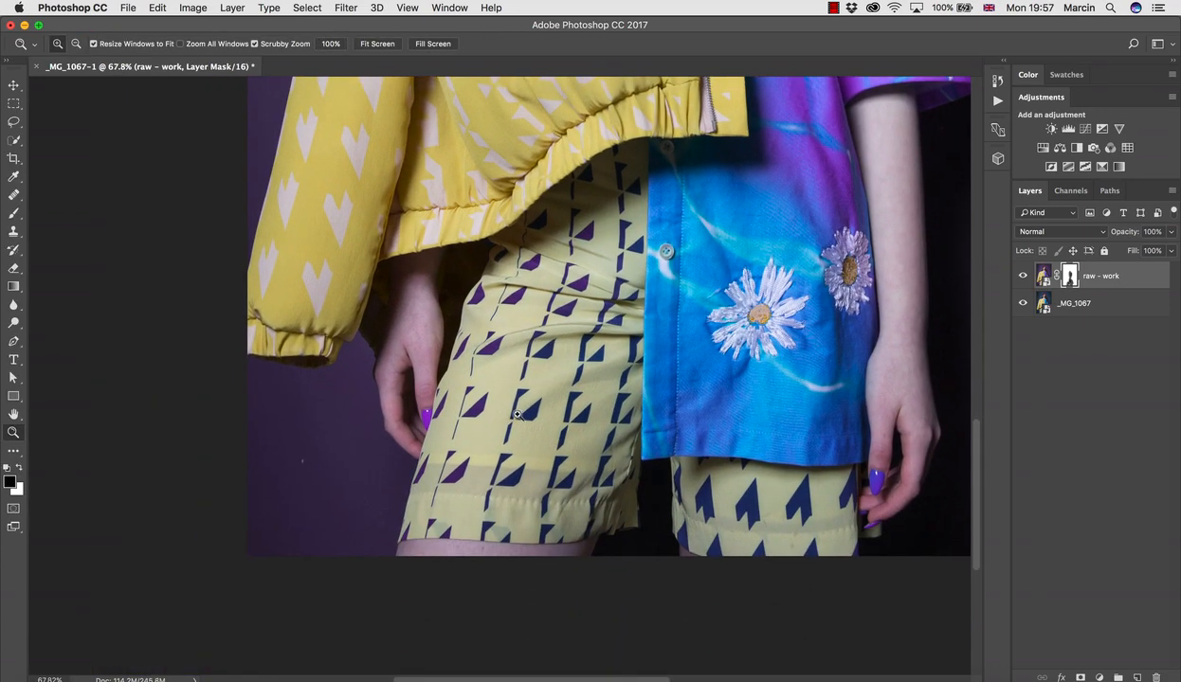
pyautogui.press('b')
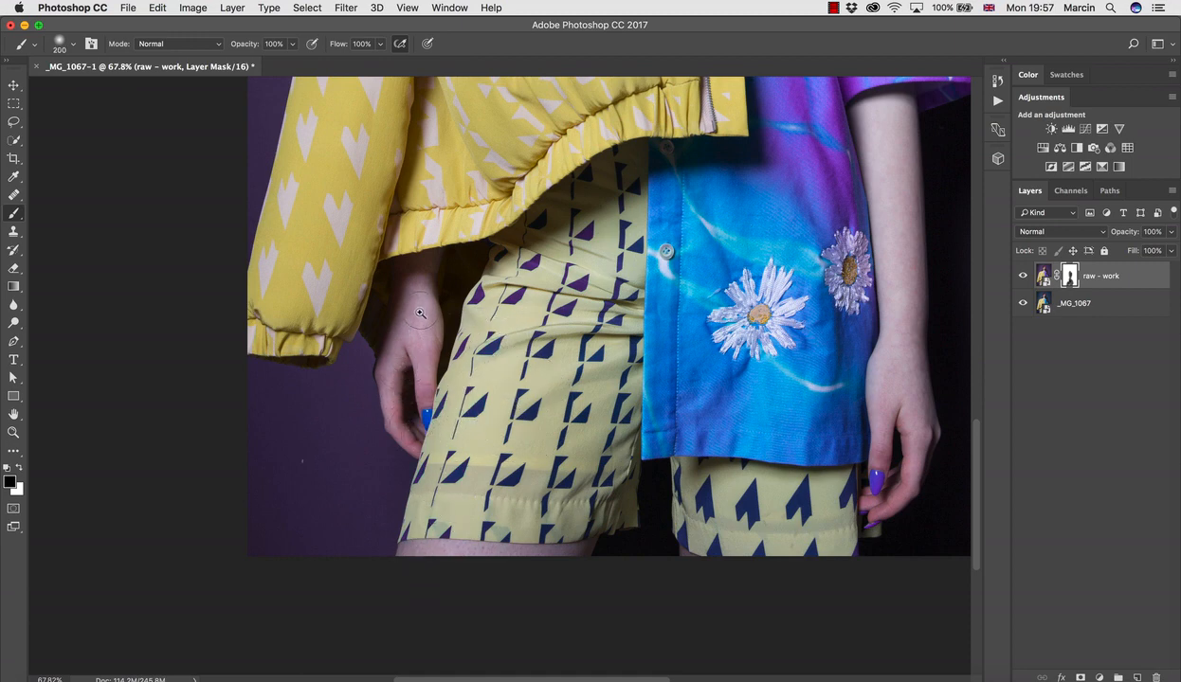
pyautogui.moveTo(448, 310)
pyautogui.mouseDown()
pyautogui.moveTo(493, 281)
pyautogui.moveTo(505, 339)
pyautogui.moveTo(540, 272)
pyautogui.moveTo(555, 314)
pyautogui.moveTo(589, 301)
pyautogui.moveTo(573, 346)
pyautogui.mouseUp()
# Step: Paint black on the mask along the outer edge of the yellow jacket's sleeve and shoulder with the 200 px brush
pyautogui.moveTo(289, 261); pyautogui.dragTo(313, 382)
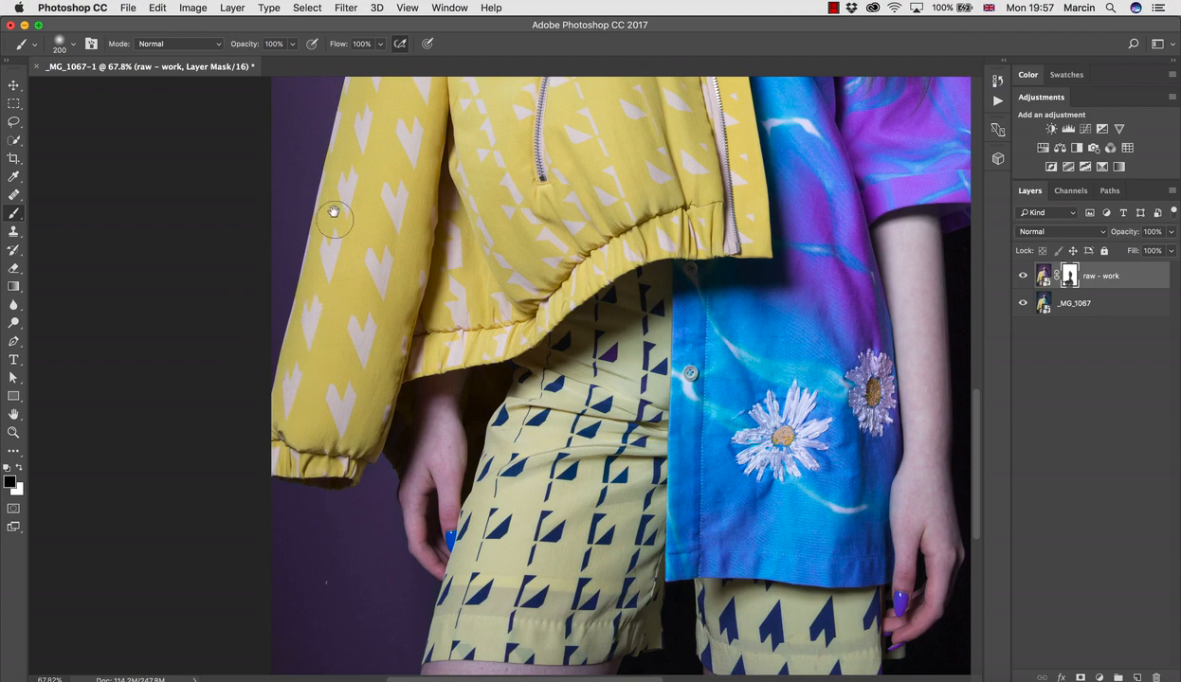
pyautogui.moveTo(339, 271); pyautogui.dragTo(300, 458)
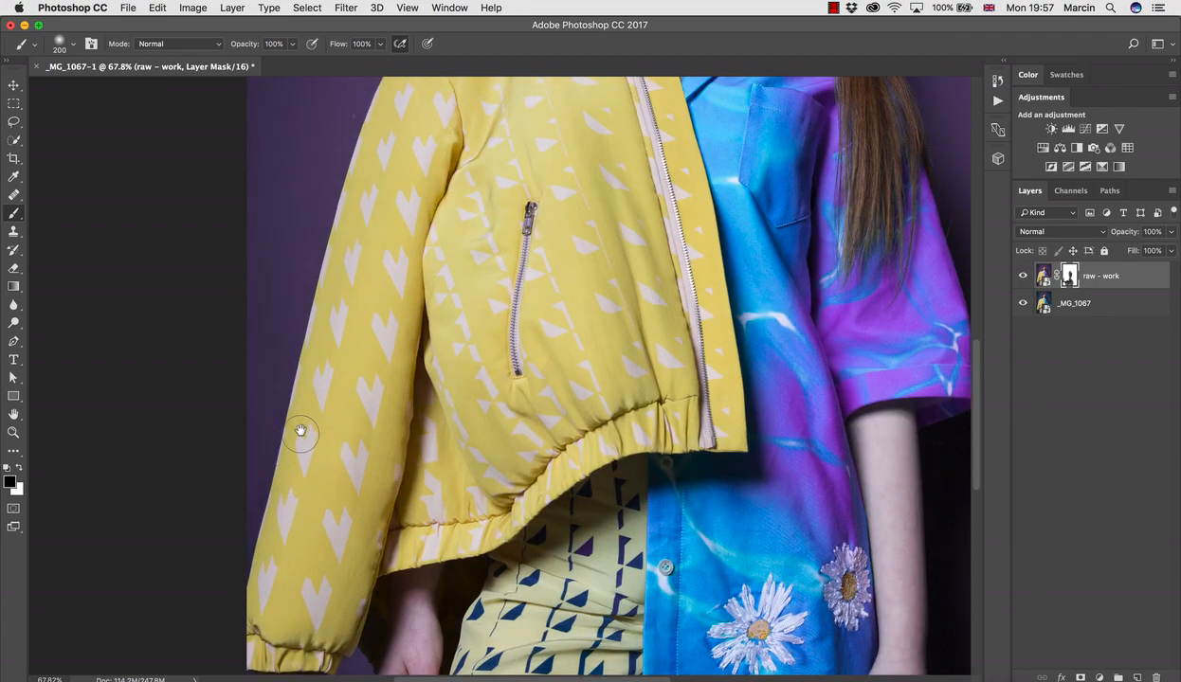
pyautogui.moveTo(369, 213); pyautogui.dragTo(364, 258)
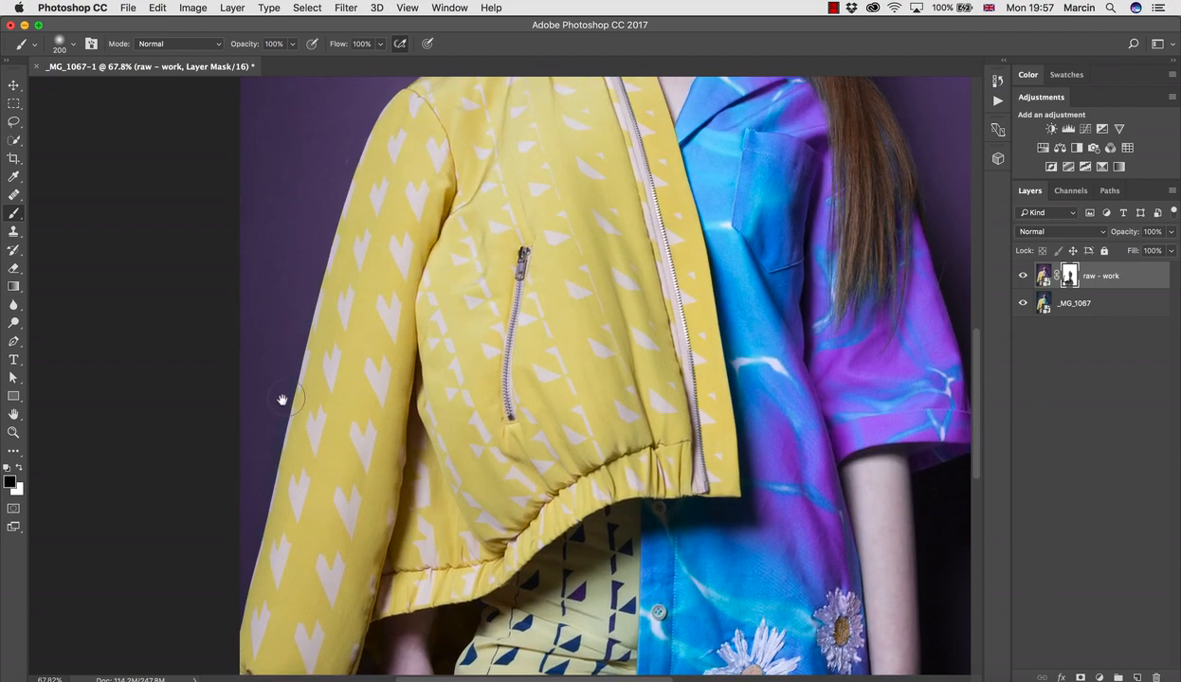
pyautogui.press('x')
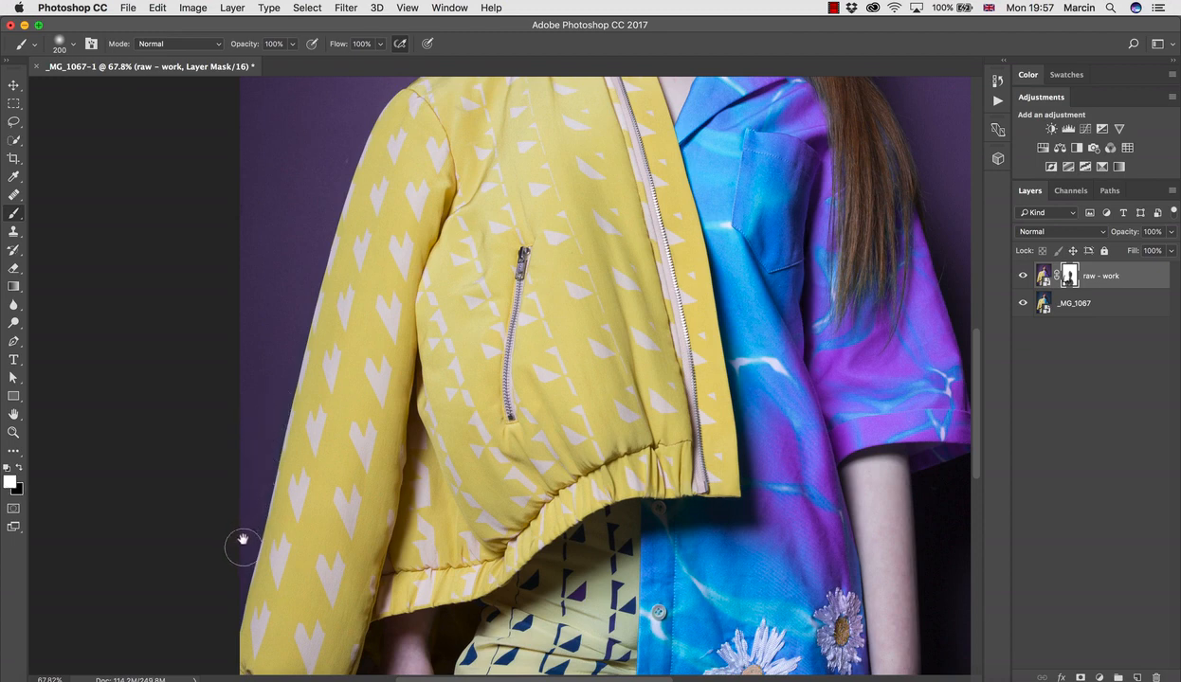
pyautogui.press('z')
pyautogui.press('x')
pyautogui.press('b')
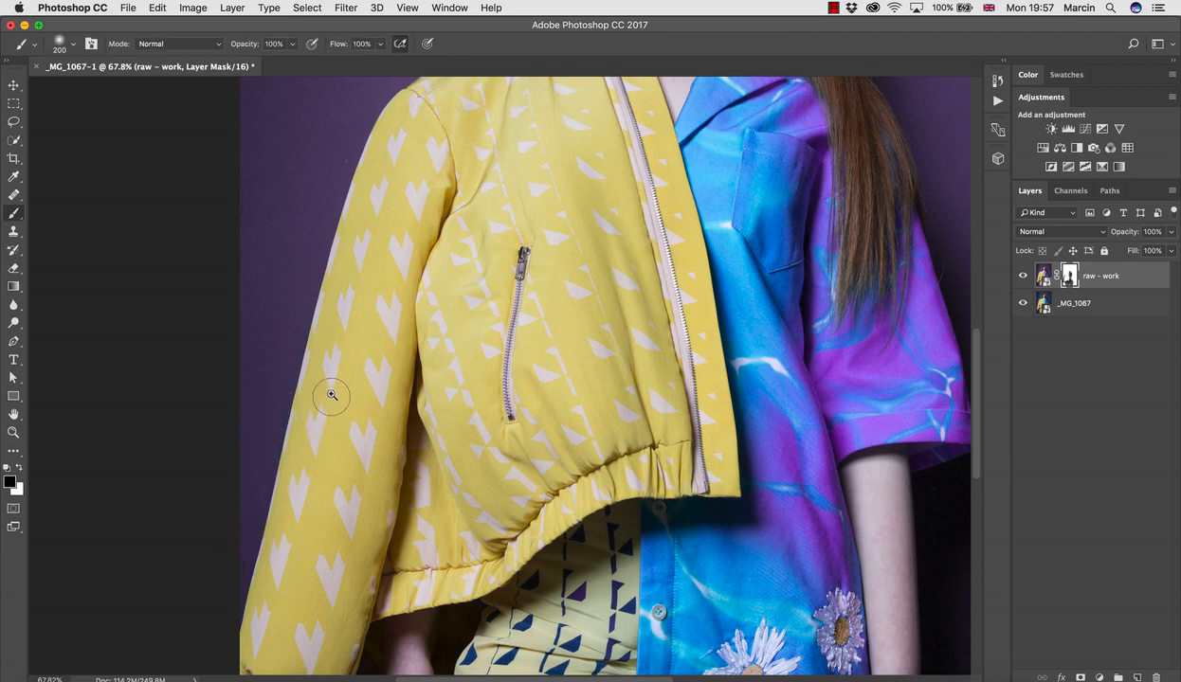
pyautogui.scroll(5, 326, 374)
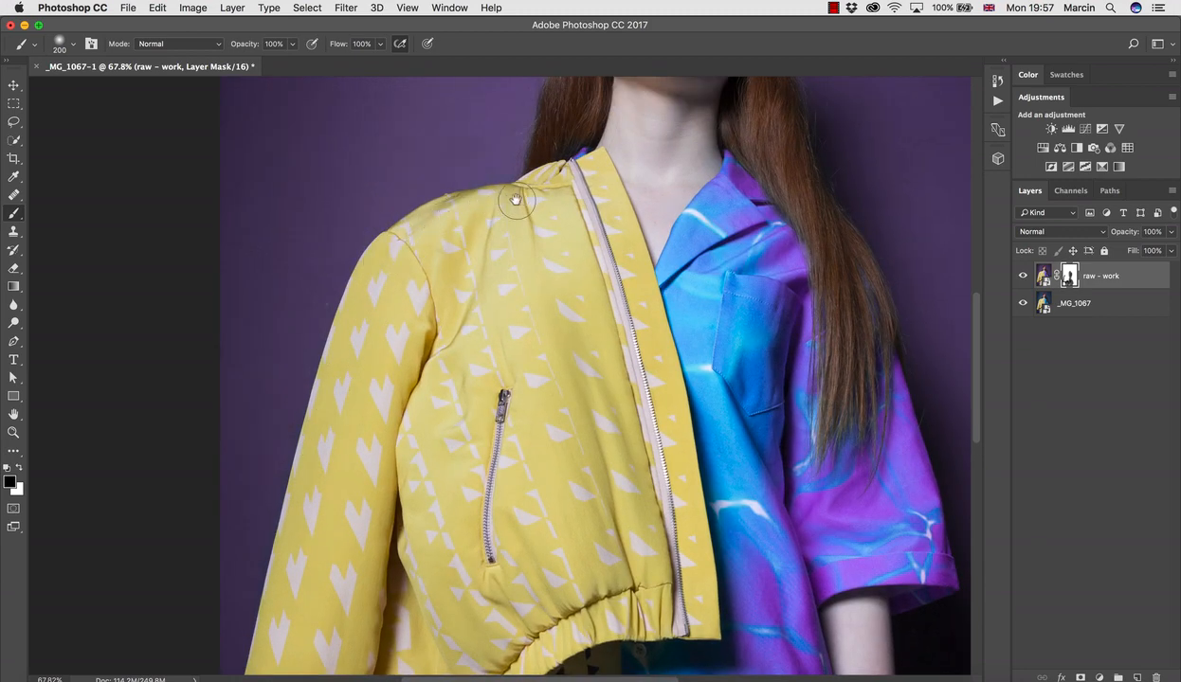
pyautogui.scroll(5, 517, 194)
pyautogui.press('x')
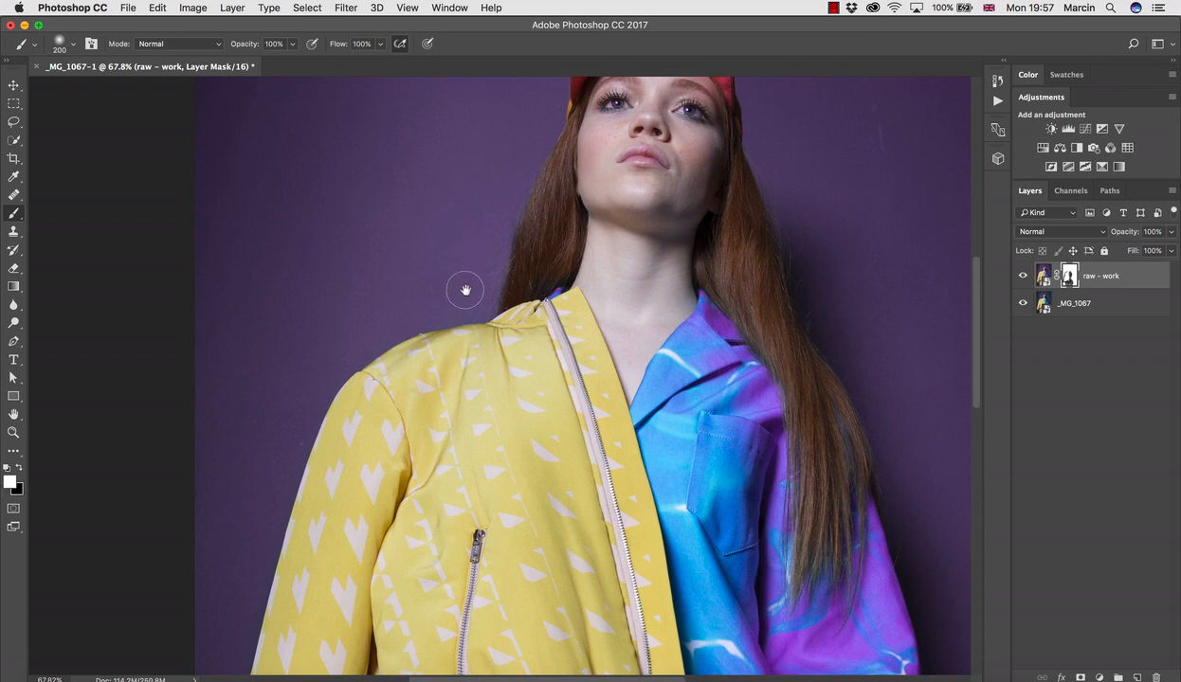
pyautogui.press('x')
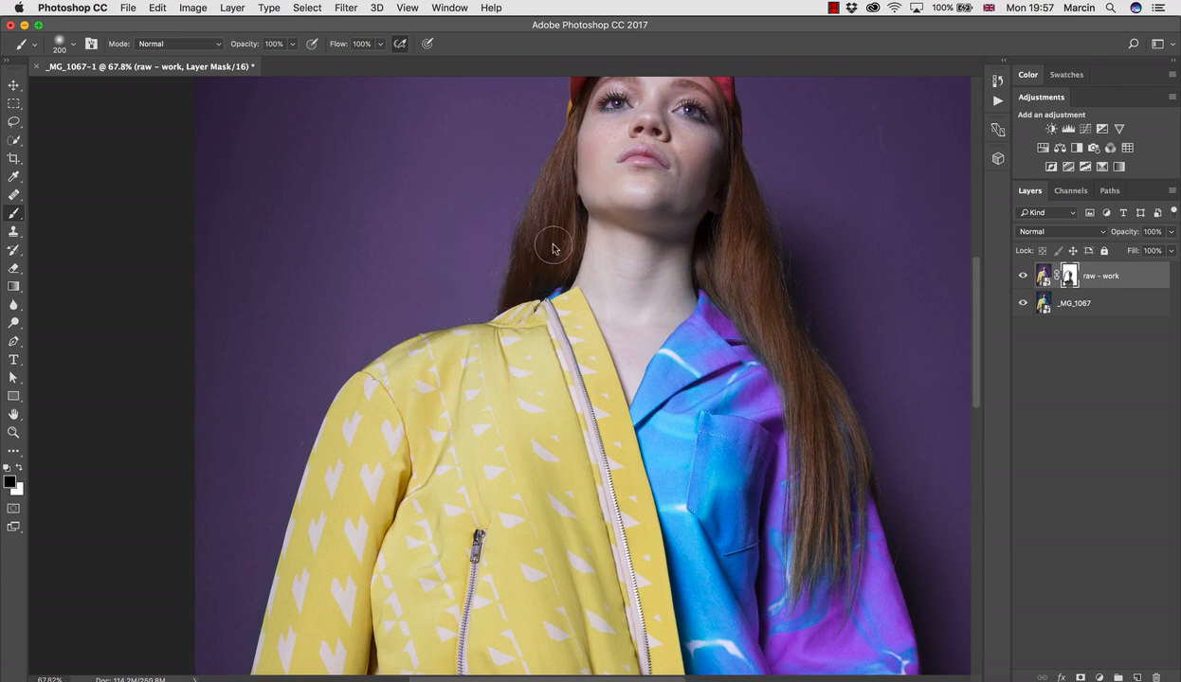
# Step: Reduce the brush to 100 px and paint black on the mask along the edges of the hair and cap
pyautogui.moveTo(546, 279); pyautogui.dragTo(539, 384)
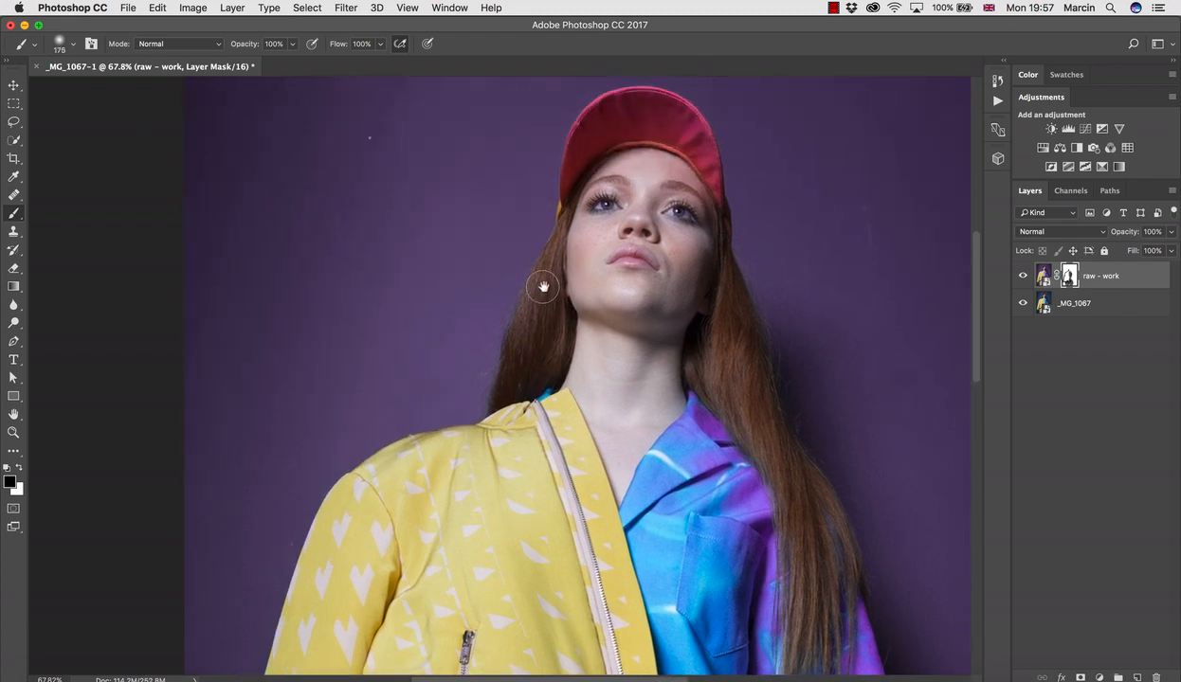
pyautogui.press('[')
pyautogui.press('[')
pyautogui.press('[')
pyautogui.press('[')
pyautogui.moveTo(703, 450); pyautogui.dragTo(658, 271)
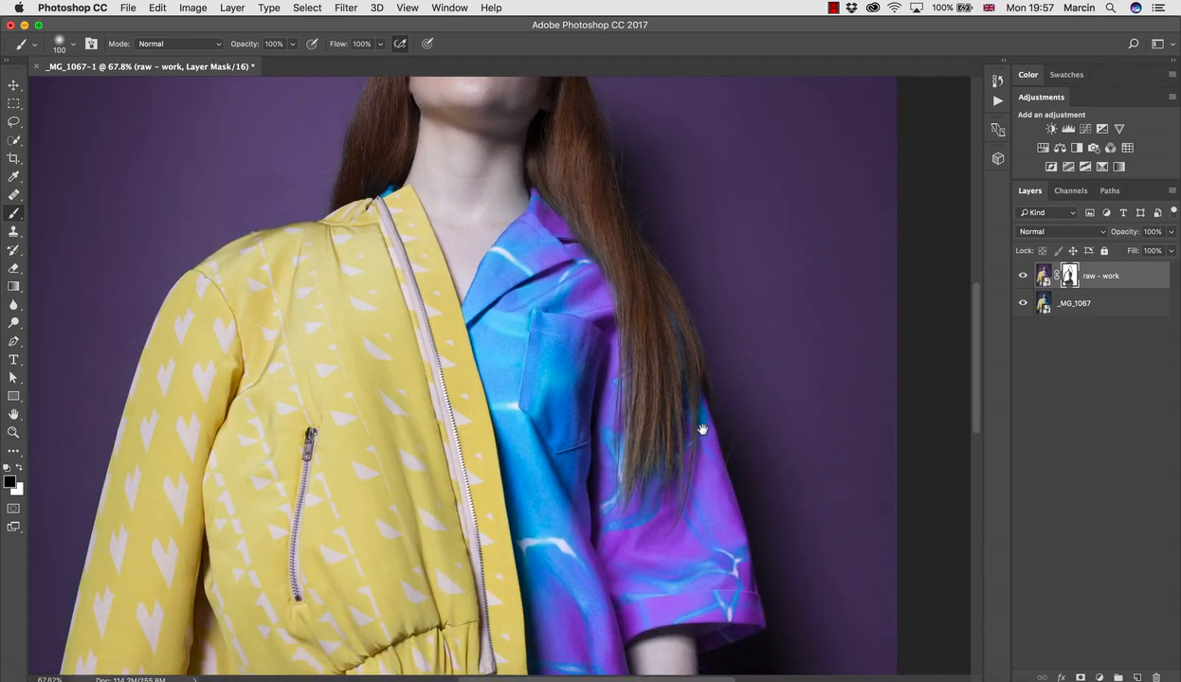
# Step: Paint black on the mask along the outer edge of the shirt sleeve, bare forearm and hand with the 100 px brush
pyautogui.moveTo(702, 467); pyautogui.dragTo(647, 321)
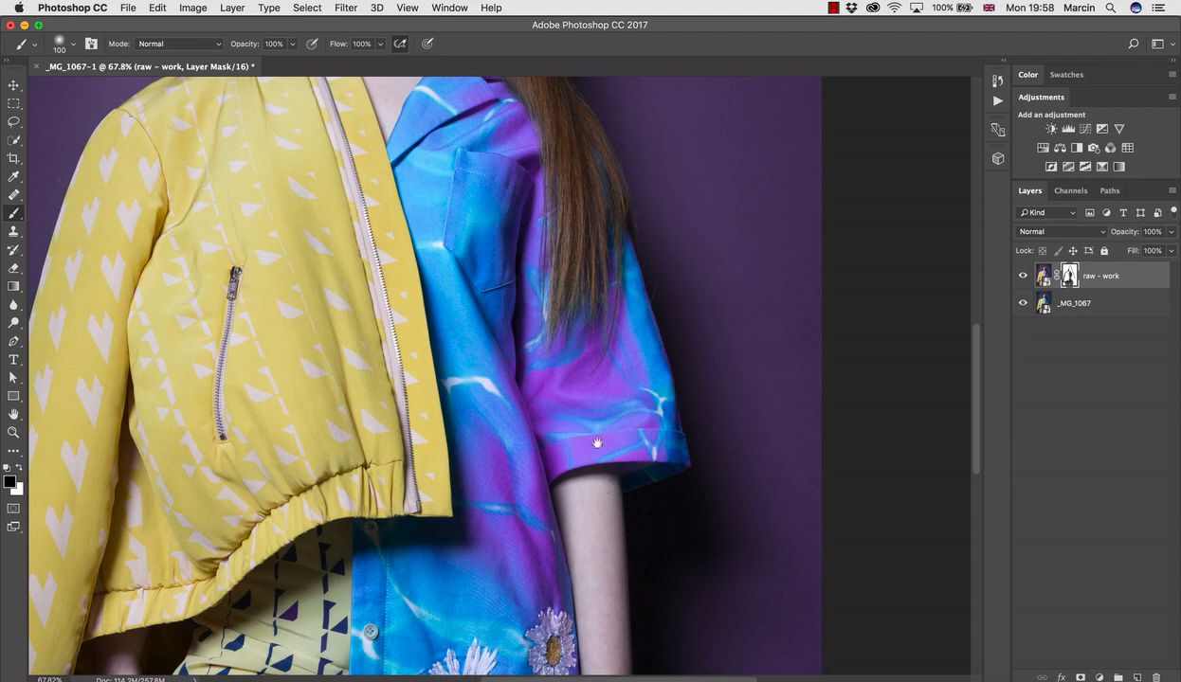
pyautogui.moveTo(597, 442); pyautogui.dragTo(602, 366)
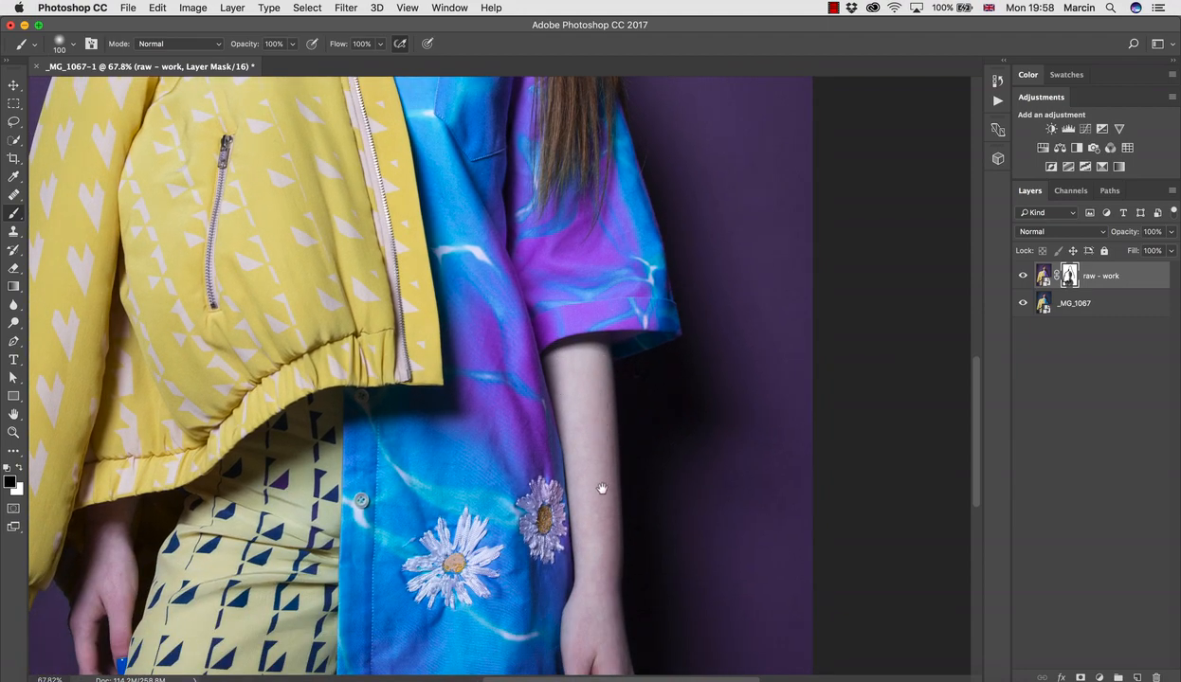
pyautogui.moveTo(599, 542); pyautogui.dragTo(579, 392)
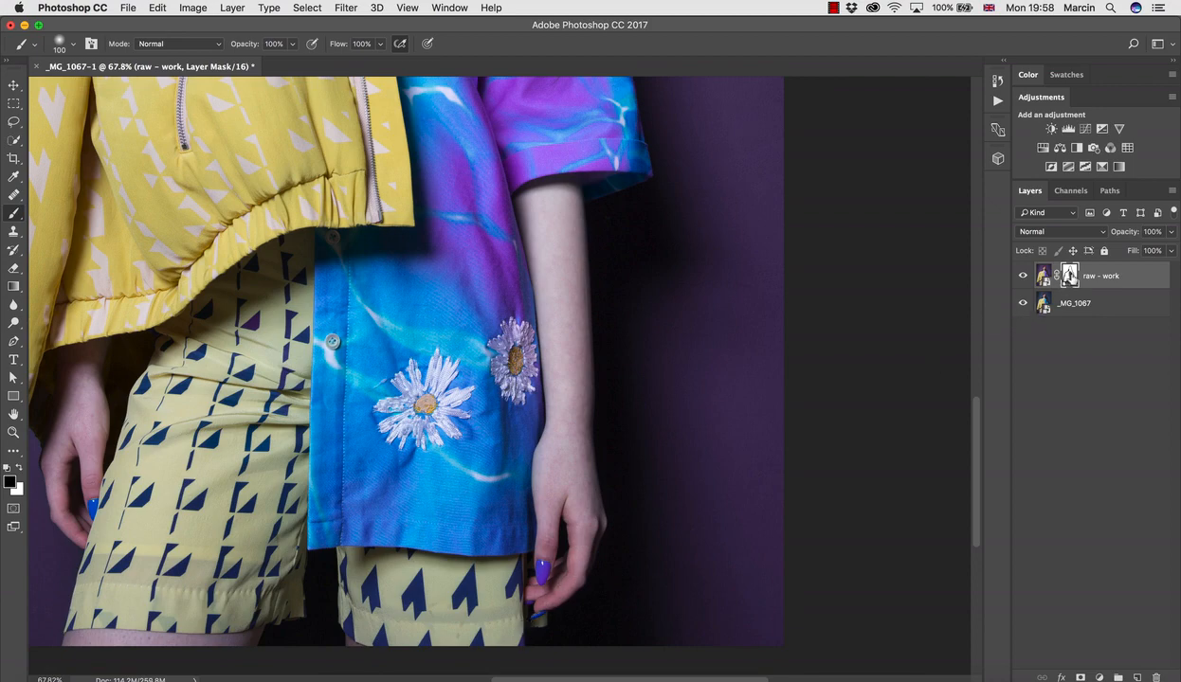
# Step: Display the raw - work layer mask on its own and view the whole painted outline
pyautogui.keyDown('alt'); pyautogui.click(1071, 277); pyautogui.keyUp('alt')
pyautogui.press('super+space')
pyautogui.moveTo(528, 412); pyautogui.dragTo(478, 328)
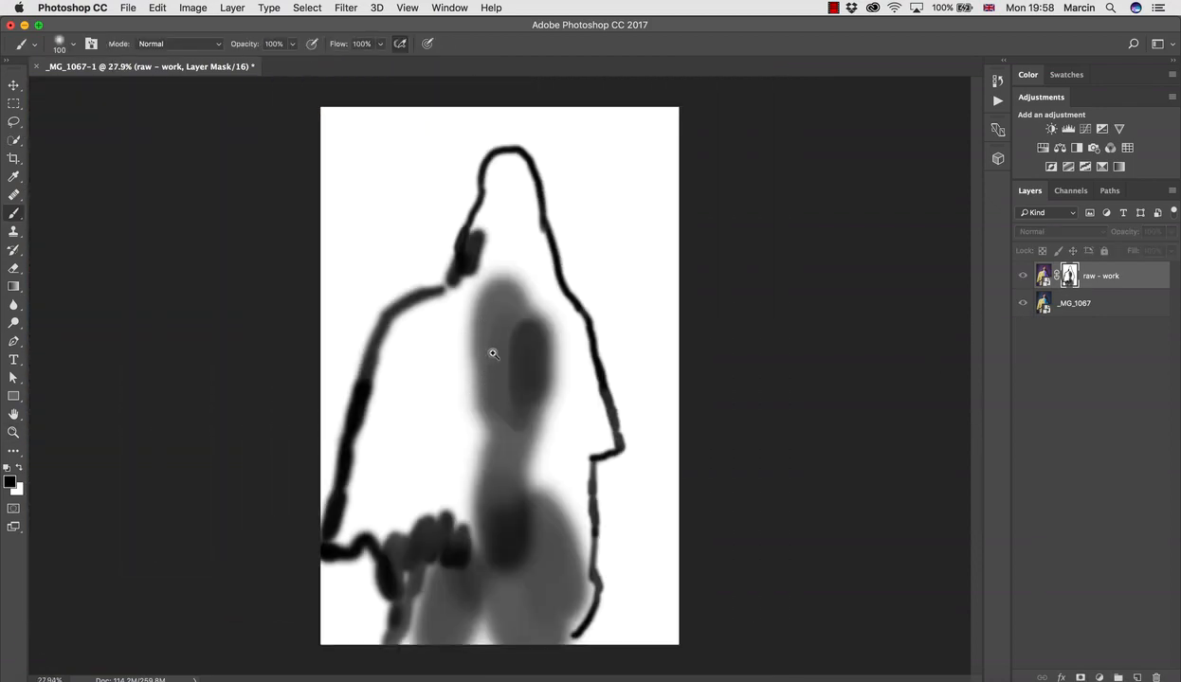
# Step: Fill the jacket, torso and legs inside the painted outline with black on the raw - work layer mask using a larger brush
pyautogui.press(']')
pyautogui.press(']')
pyautogui.press(']')
pyautogui.press(']')
pyautogui.press(']')
pyautogui.moveTo(490, 237)
pyautogui.mouseDown()
pyautogui.moveTo(435, 442)
pyautogui.moveTo(458, 495)
pyautogui.moveTo(480, 425)
pyautogui.moveTo(464, 559)
pyautogui.moveTo(481, 497)
pyautogui.moveTo(476, 488)
pyautogui.moveTo(419, 630)
pyautogui.moveTo(435, 542)
pyautogui.moveTo(475, 605)
pyautogui.moveTo(498, 576)
pyautogui.moveTo(529, 581)
pyautogui.moveTo(532, 621)
pyautogui.moveTo(552, 570)
pyautogui.moveTo(508, 502)
pyautogui.moveTo(520, 342)
pyautogui.moveTo(484, 349)
pyautogui.moveTo(450, 416)
pyautogui.moveTo(434, 523)
pyautogui.moveTo(410, 513)
pyautogui.moveTo(437, 550)
pyautogui.moveTo(440, 505)
pyautogui.moveTo(447, 529)
pyautogui.moveTo(418, 522)
pyautogui.moveTo(391, 532)
pyautogui.moveTo(392, 545)
pyautogui.moveTo(388, 534)
pyautogui.moveTo(414, 396)
pyautogui.moveTo(458, 306)
pyautogui.moveTo(396, 417)
pyautogui.moveTo(407, 392)
pyautogui.moveTo(382, 477)
pyautogui.moveTo(398, 444)
pyautogui.moveTo(376, 518)
pyautogui.moveTo(384, 542)
pyautogui.moveTo(380, 520)
pyautogui.moveTo(361, 512)
pyautogui.moveTo(340, 539)
pyautogui.moveTo(391, 343)
pyautogui.moveTo(374, 395)
pyautogui.moveTo(399, 334)
pyautogui.moveTo(447, 302)
pyautogui.moveTo(398, 324)
pyautogui.mouseUp()
pyautogui.press('[')
pyautogui.press('[')
pyautogui.press('[')
pyautogui.press(']')
pyautogui.press(']')
pyautogui.press(']')
pyautogui.press(']')
pyautogui.press('[')
pyautogui.press('[')
pyautogui.press('[')
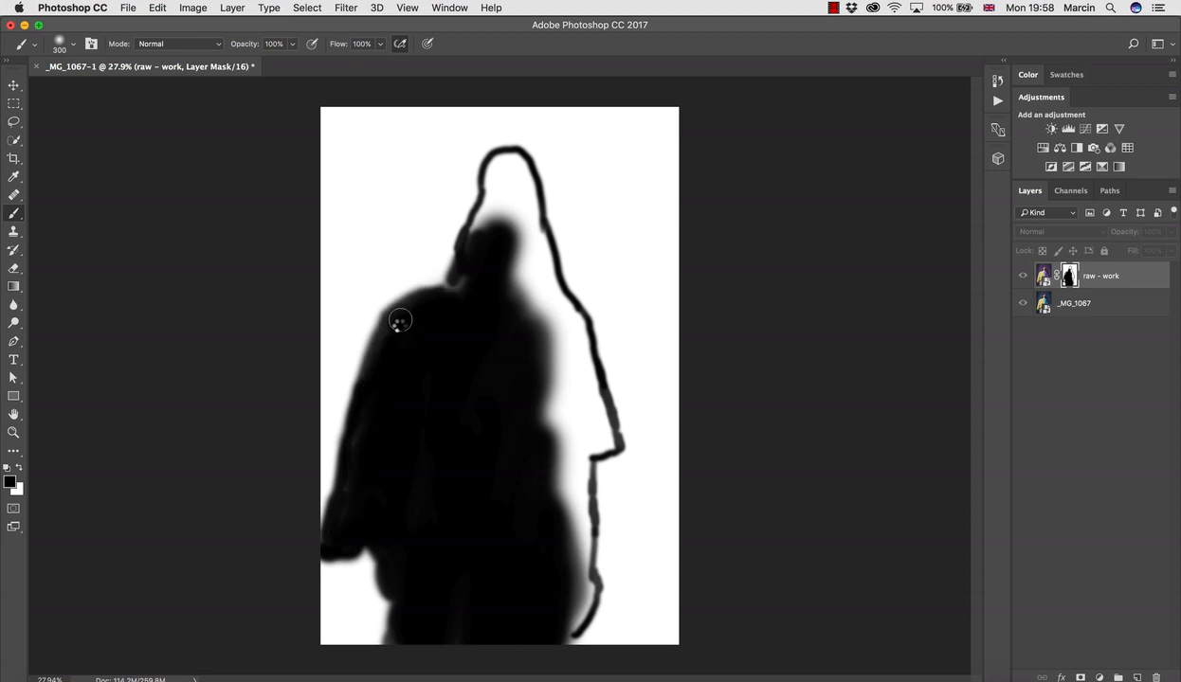
# Step: Paint black over the remaining light areas of the head, hair, shirt and arm to complete the figure's silhouette on the mask
pyautogui.moveTo(484, 274)
pyautogui.mouseDown()
pyautogui.moveTo(495, 191)
pyautogui.moveTo(534, 202)
pyautogui.moveTo(501, 209)
pyautogui.moveTo(514, 228)
pyautogui.moveTo(505, 171)
pyautogui.moveTo(467, 271)
pyautogui.moveTo(495, 141)
pyautogui.moveTo(536, 129)
pyautogui.moveTo(555, 140)
pyautogui.moveTo(503, 135)
pyautogui.moveTo(544, 137)
pyautogui.moveTo(584, 258)
pyautogui.moveTo(555, 225)
pyautogui.moveTo(533, 153)
pyautogui.moveTo(515, 152)
pyautogui.moveTo(532, 294)
pyautogui.moveTo(568, 251)
pyautogui.moveTo(565, 228)
pyautogui.moveTo(585, 334)
pyautogui.moveTo(588, 317)
pyautogui.moveTo(573, 225)
pyautogui.moveTo(550, 187)
pyautogui.moveTo(535, 430)
pyautogui.moveTo(560, 357)
pyautogui.moveTo(556, 326)
pyautogui.moveTo(563, 414)
pyautogui.moveTo(583, 439)
pyautogui.moveTo(600, 432)
pyautogui.moveTo(599, 339)
pyautogui.moveTo(607, 405)
pyautogui.moveTo(599, 410)
pyautogui.moveTo(551, 326)
pyautogui.moveTo(535, 226)
pyautogui.moveTo(566, 299)
pyautogui.moveTo(576, 273)
pyautogui.moveTo(586, 360)
pyautogui.moveTo(595, 342)
pyautogui.moveTo(617, 460)
pyautogui.moveTo(647, 512)
pyautogui.moveTo(591, 539)
pyautogui.moveTo(598, 507)
pyautogui.mouseUp()
pyautogui.press('super+space')
pyautogui.press('[')
pyautogui.press('[')
pyautogui.press('[')
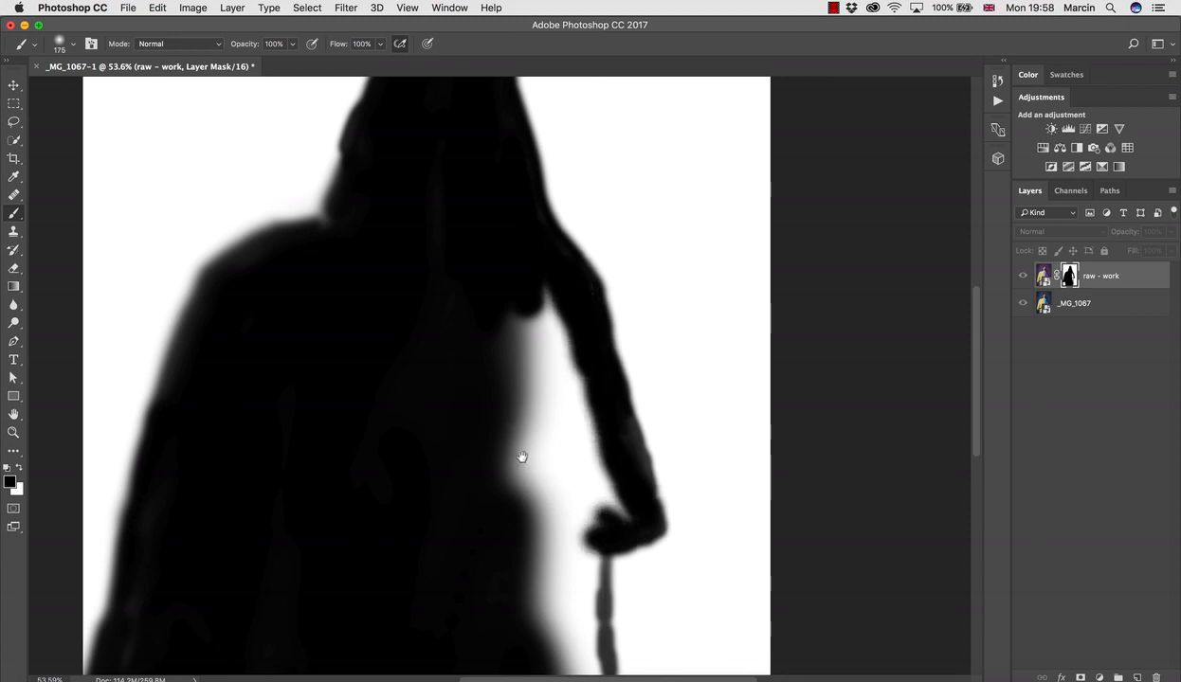
pyautogui.moveTo(519, 459); pyautogui.dragTo(483, 288)
pyautogui.moveTo(544, 379)
pyautogui.mouseDown()
pyautogui.moveTo(543, 490)
pyautogui.moveTo(519, 336)
pyautogui.moveTo(557, 364)
pyautogui.moveTo(562, 501)
pyautogui.moveTo(517, 578)
pyautogui.moveTo(542, 493)
pyautogui.moveTo(529, 518)
pyautogui.moveTo(537, 321)
pyautogui.moveTo(519, 320)
pyautogui.moveTo(489, 439)
pyautogui.moveTo(479, 278)
pyautogui.moveTo(491, 250)
pyautogui.moveTo(471, 309)
pyautogui.moveTo(462, 295)
pyautogui.moveTo(474, 254)
pyautogui.moveTo(473, 370)
pyautogui.moveTo(502, 427)
pyautogui.moveTo(510, 343)
pyautogui.moveTo(497, 351)
pyautogui.moveTo(459, 174)
pyautogui.moveTo(495, 230)
pyautogui.moveTo(499, 168)
pyautogui.moveTo(527, 250)
pyautogui.moveTo(532, 340)
pyautogui.moveTo(547, 355)
pyautogui.moveTo(564, 342)
pyautogui.moveTo(516, 290)
pyautogui.mouseUp()
pyautogui.press(']')
pyautogui.press(']')
pyautogui.press(']')
pyautogui.press(']')
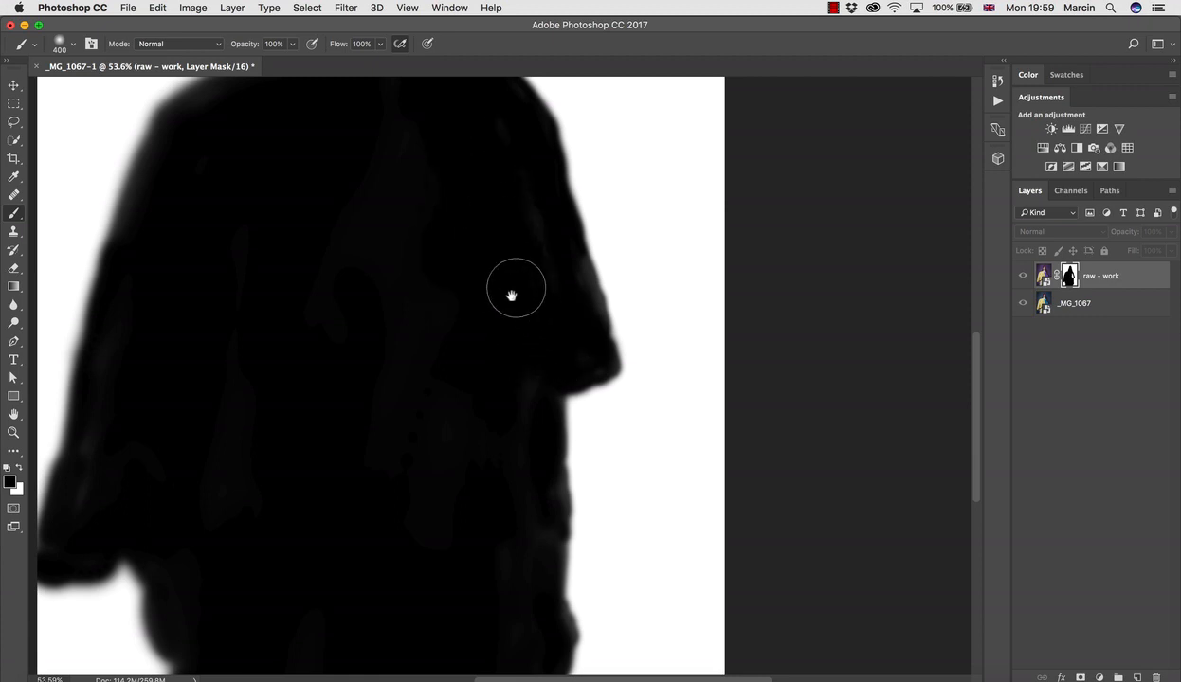
pyautogui.press('z')
pyautogui.moveTo(494, 330); pyautogui.dragTo(277, 334)
pyautogui.press('b')
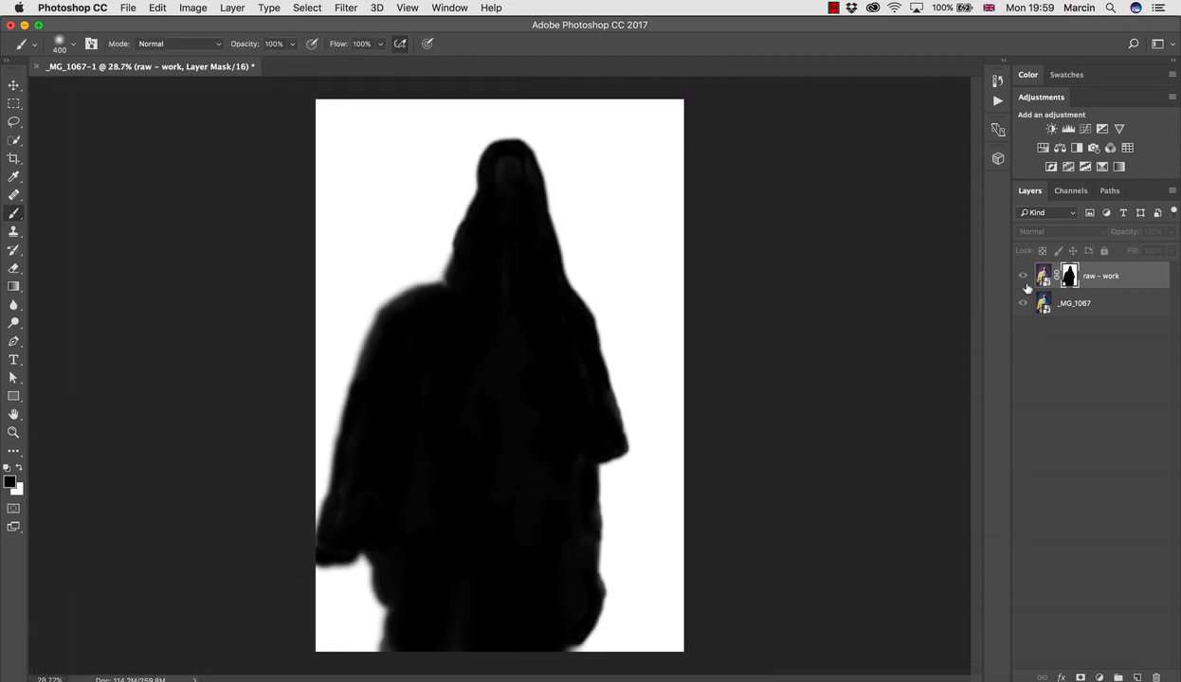
# Step: Return from the mask view to the image and compare the picture with the raw - work layer hidden and shown
pyautogui.keyDown('alt'); pyautogui.click(1068, 282); pyautogui.keyUp('alt')
pyautogui.click(1022, 279)
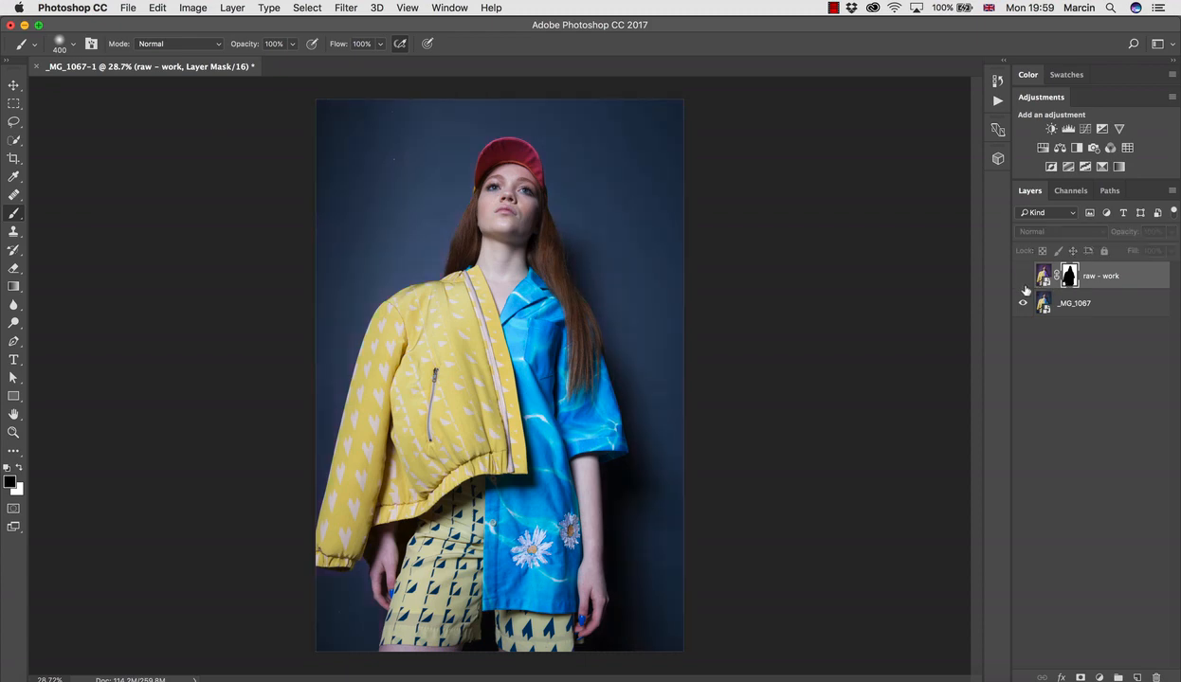
pyautogui.click(1022, 279)
# Step: Paint white with a 125 px brush on the mask along the hair edge above the yellow jacket's shoulder
pyautogui.press('z')
pyautogui.moveTo(429, 189); pyautogui.dragTo(503, 237)
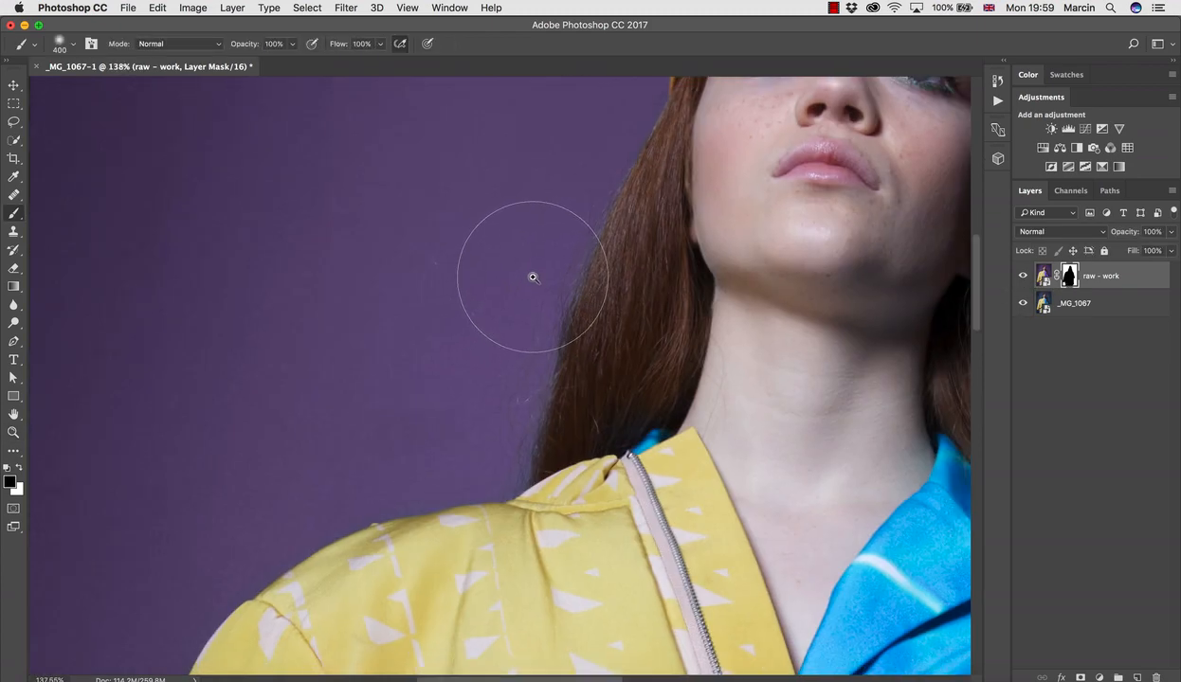
pyautogui.press('x')
pyautogui.press('[')
pyautogui.press('[')
pyautogui.press('[')
pyautogui.press('[')
pyautogui.press('[')
pyautogui.press('[')
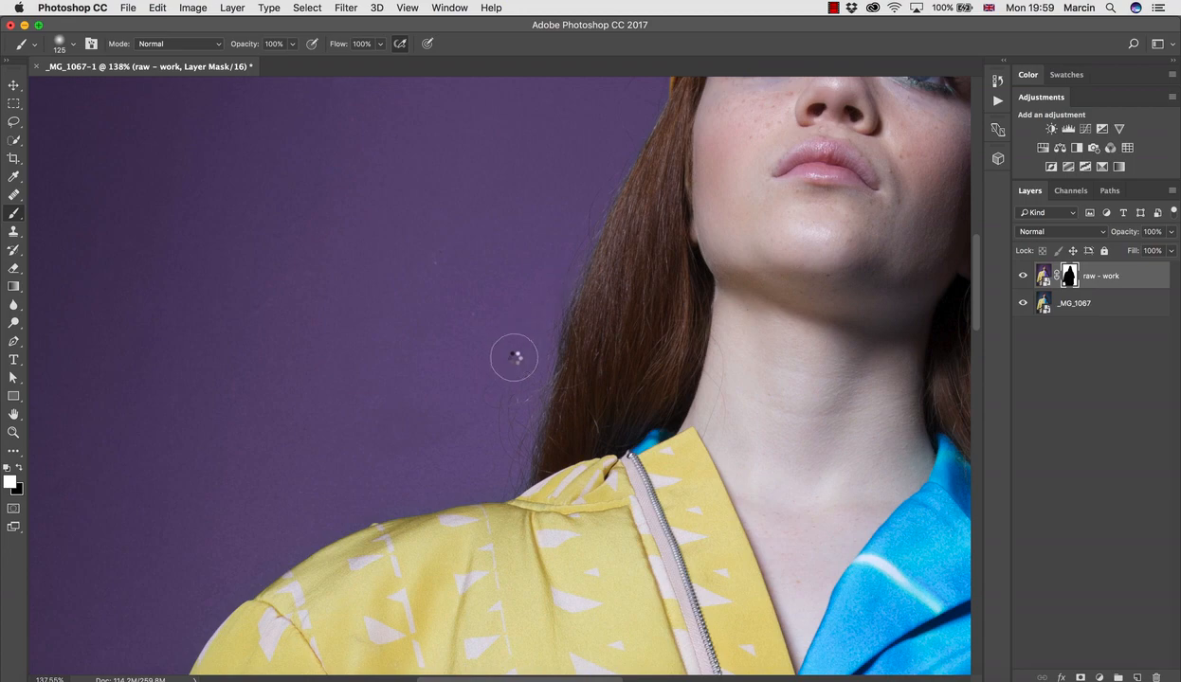
pyautogui.moveTo(559, 368); pyautogui.dragTo(505, 370)
# Step: Inspect the mask edges around the hair, sleeves and hands down to the photo's lower edge
pyautogui.moveTo(654, 442); pyautogui.dragTo(587, 416)
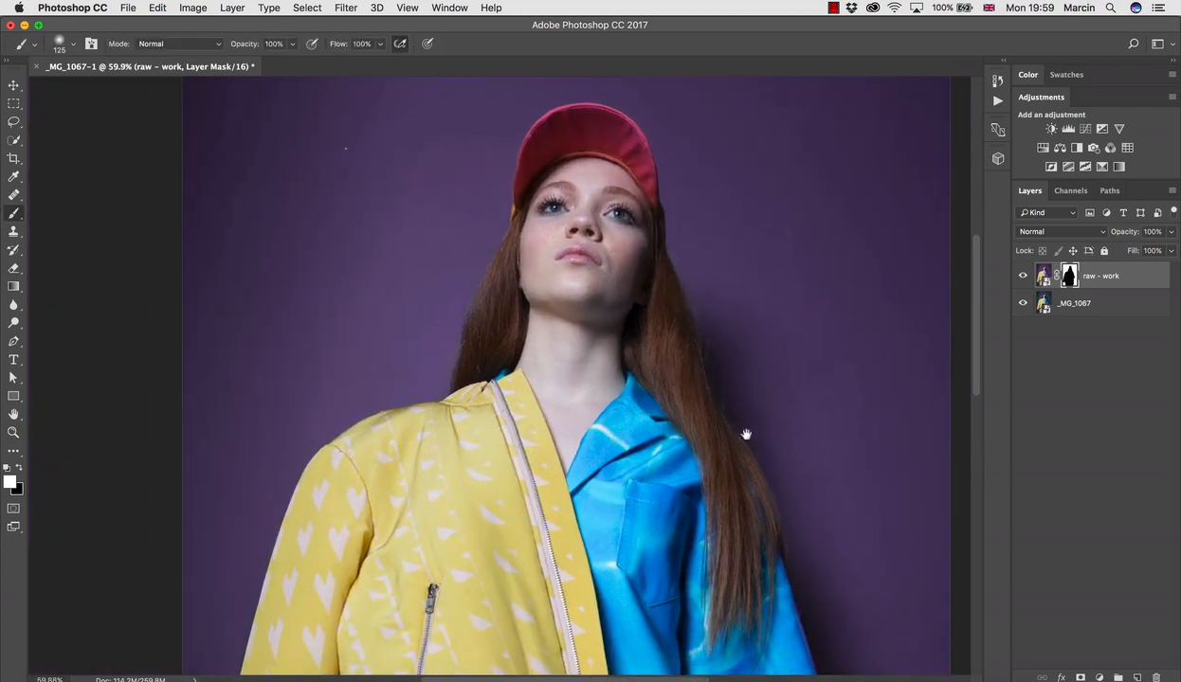
pyautogui.moveTo(752, 449); pyautogui.dragTo(667, 280)
pyautogui.moveTo(679, 390); pyautogui.dragTo(743, 282)
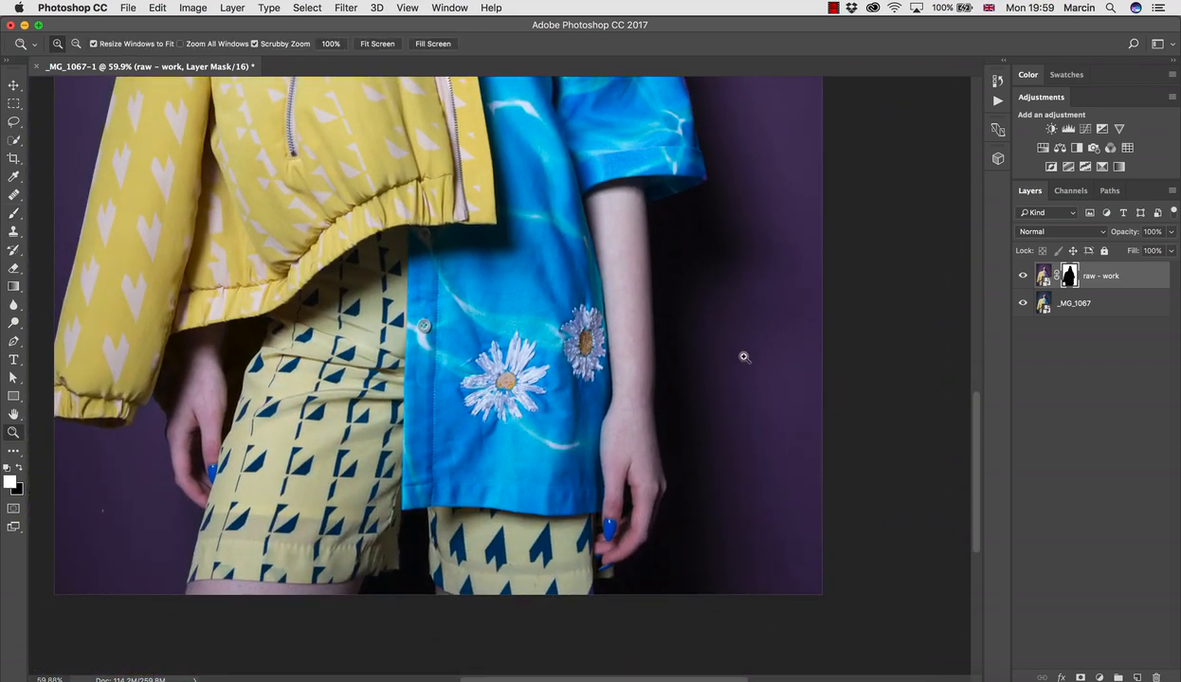
pyautogui.moveTo(743, 355); pyautogui.dragTo(706, 359)
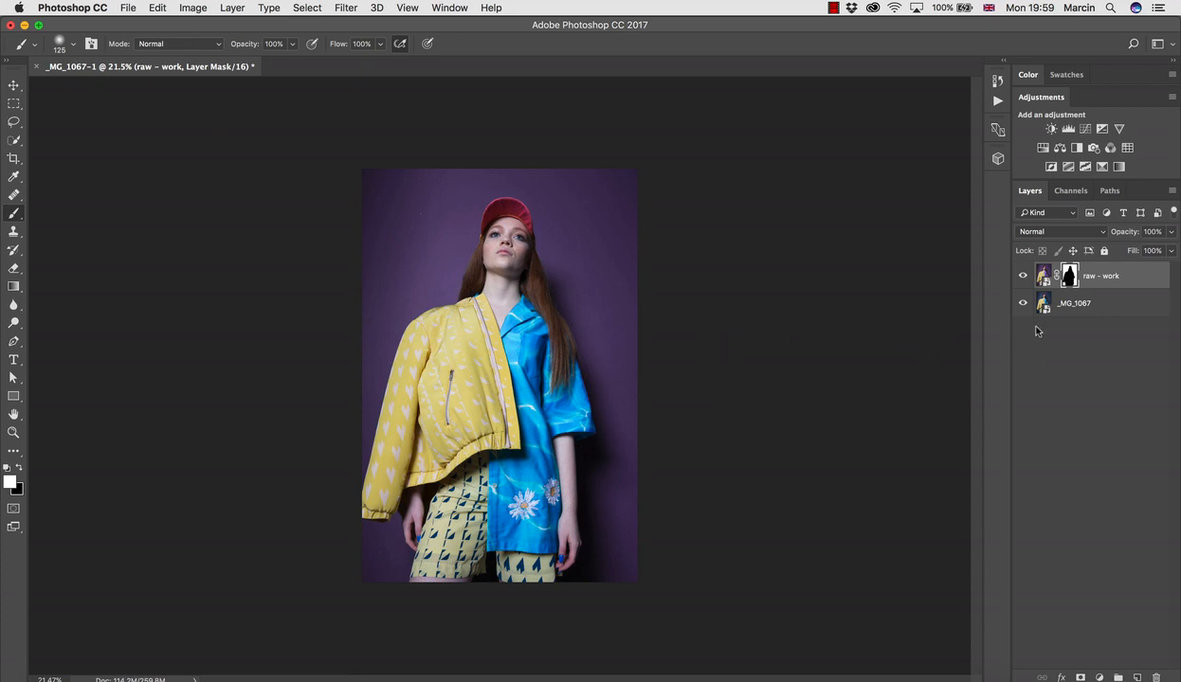
# Step: Open the _MG_1067 smart object layer in Camera Raw and set Shadows to +15
pyautogui.click(1046, 310)
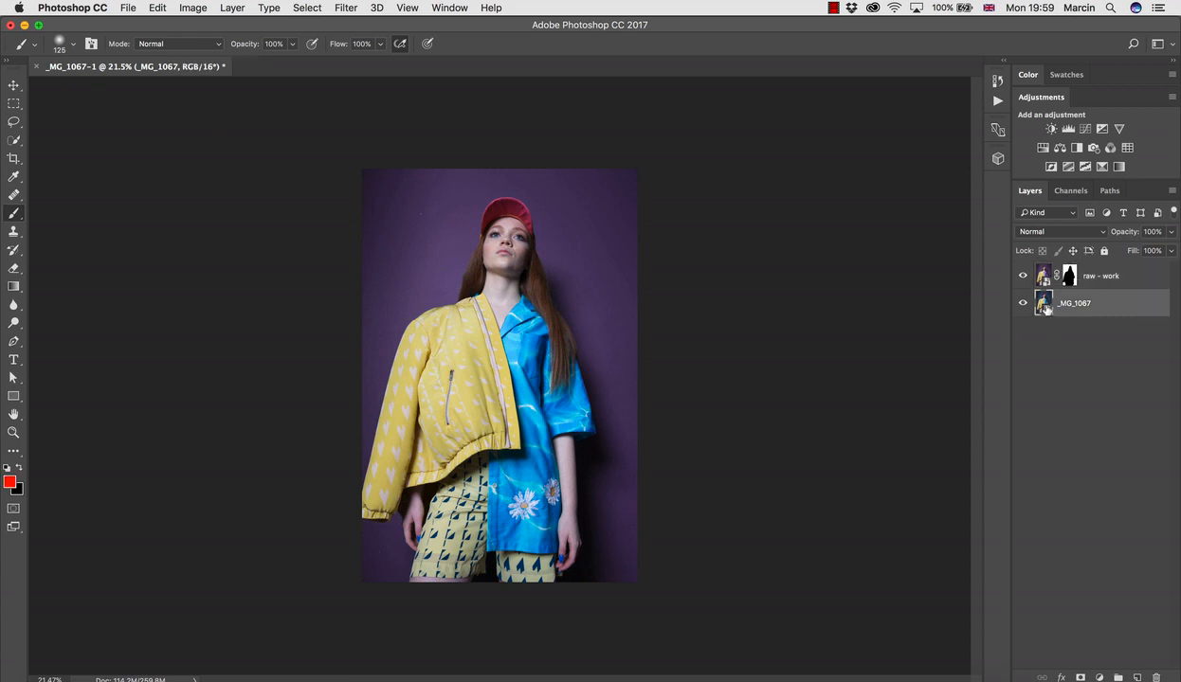
pyautogui.doubleClick(1041, 303)
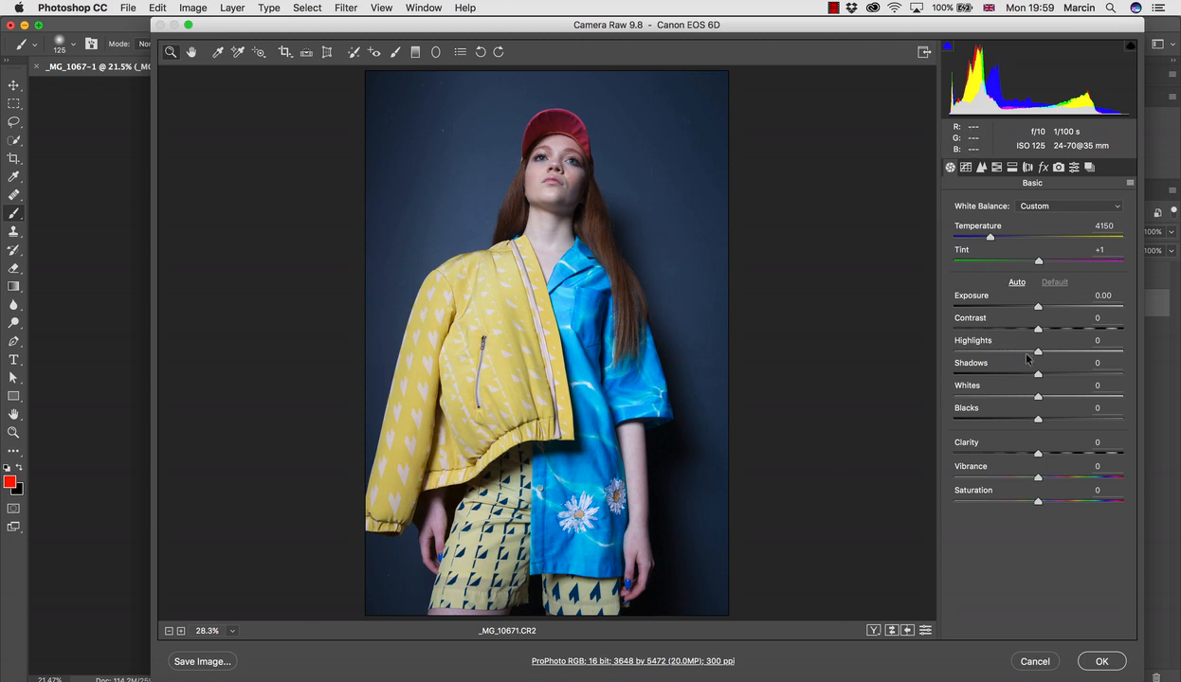
pyautogui.moveTo(1038, 376); pyautogui.dragTo(1050, 377)
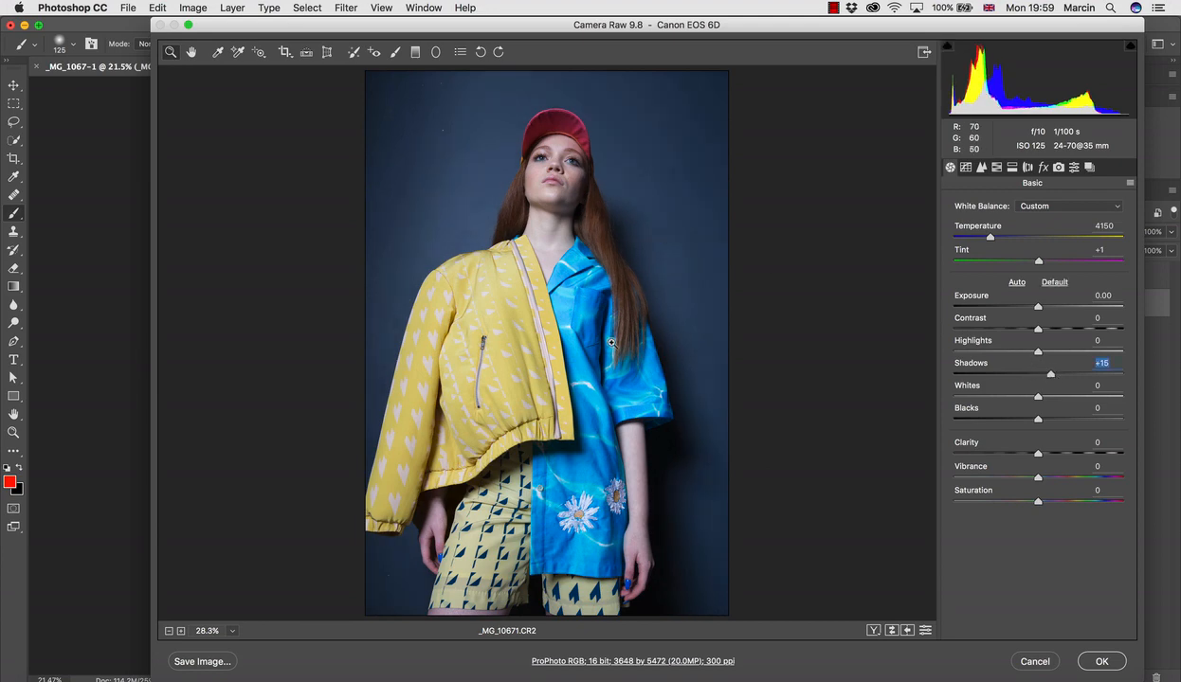
# Step: Set the HSL hue of the Yellows to -27 and of the Oranges to -13
pyautogui.click(996, 168)
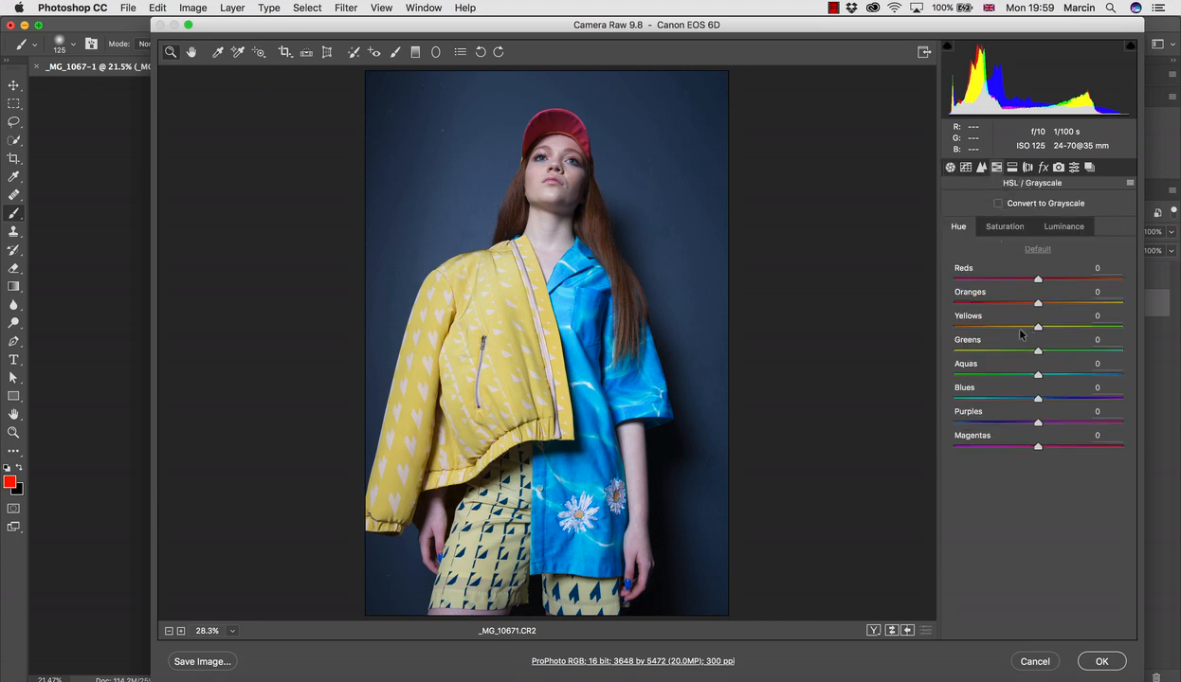
pyautogui.moveTo(1037, 328)
pyautogui.mouseDown()
pyautogui.moveTo(996, 328)
pyautogui.moveTo(1016, 328)
pyautogui.mouseUp()
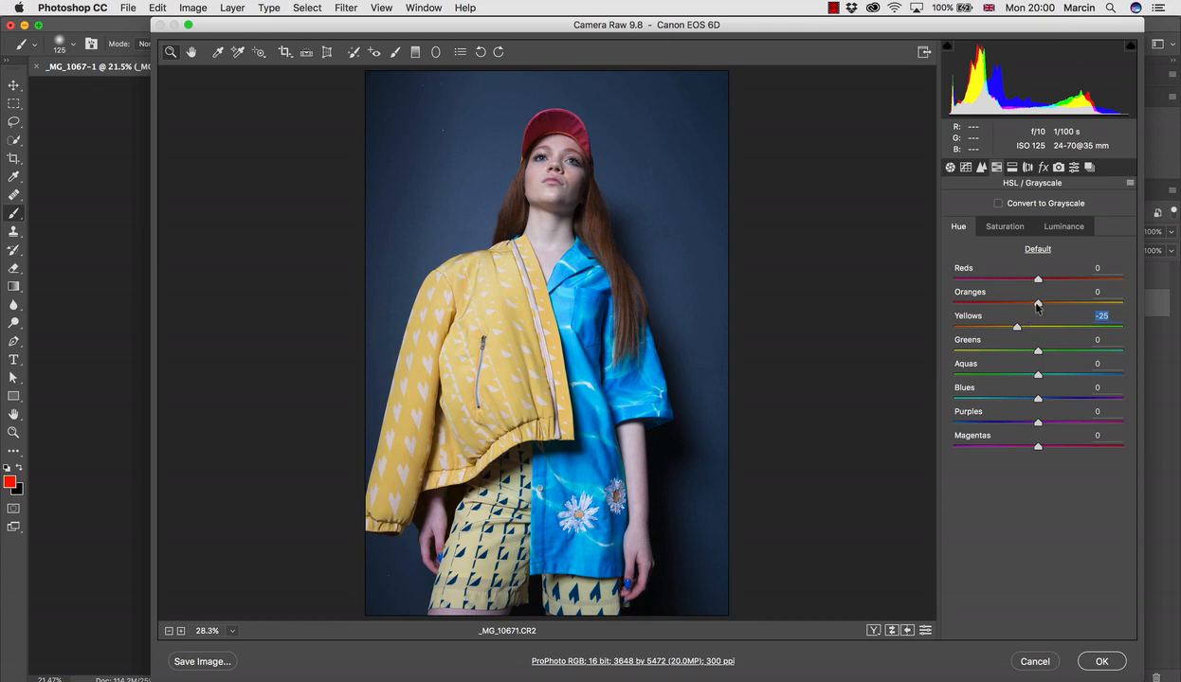
pyautogui.moveTo(1038, 304); pyautogui.dragTo(1027, 305)
pyautogui.click(1017, 329)
# Step: Set Highlights to -25 and raise the HSL saturation of the Yellows to +10
pyautogui.click(949, 168)
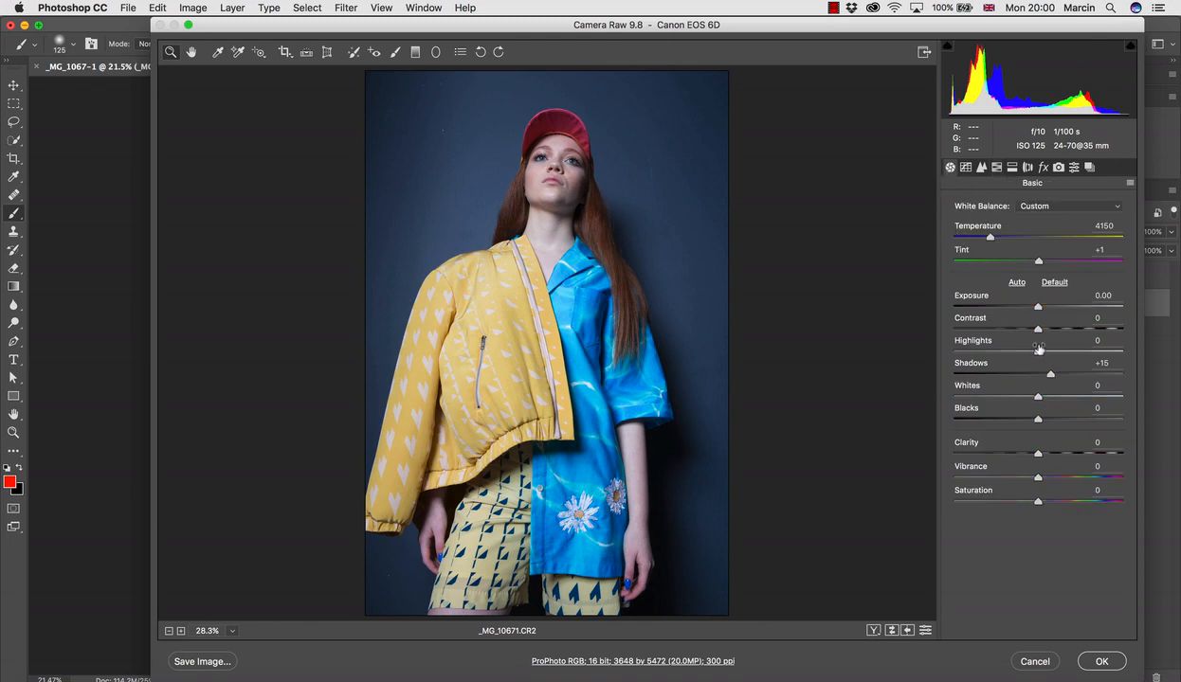
pyautogui.moveTo(1039, 355)
pyautogui.mouseDown()
pyautogui.moveTo(982, 351)
pyautogui.moveTo(1018, 350)
pyautogui.mouseUp()
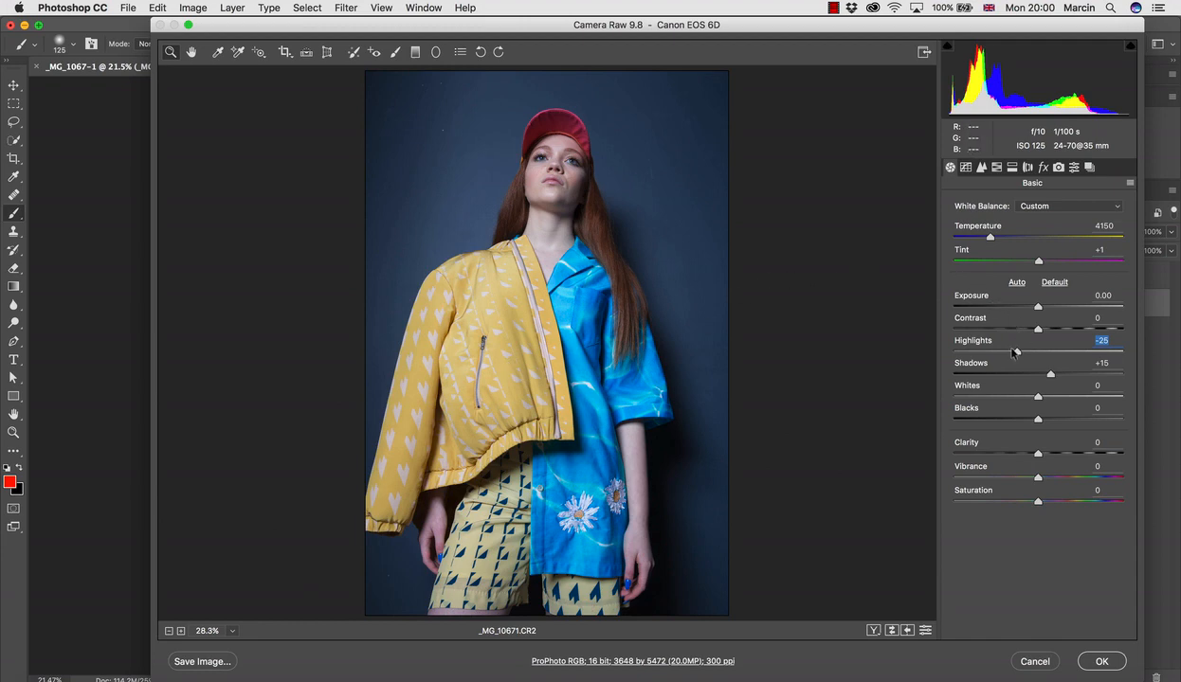
pyautogui.click(995, 168)
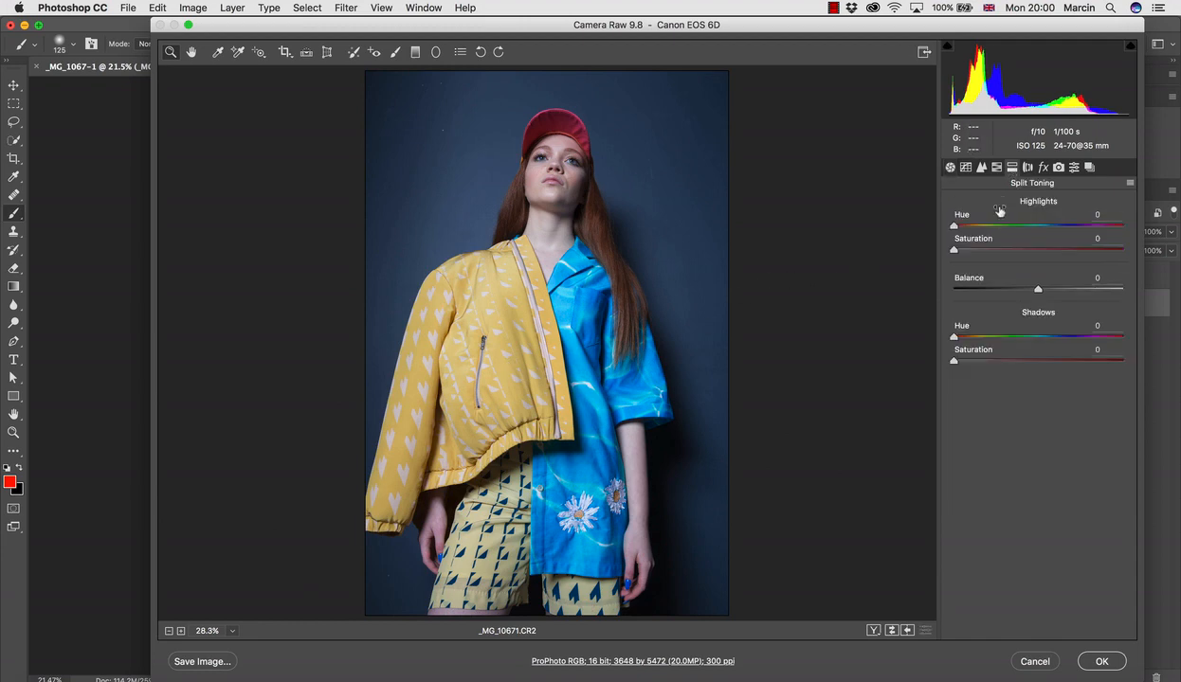
pyautogui.click(996, 167)
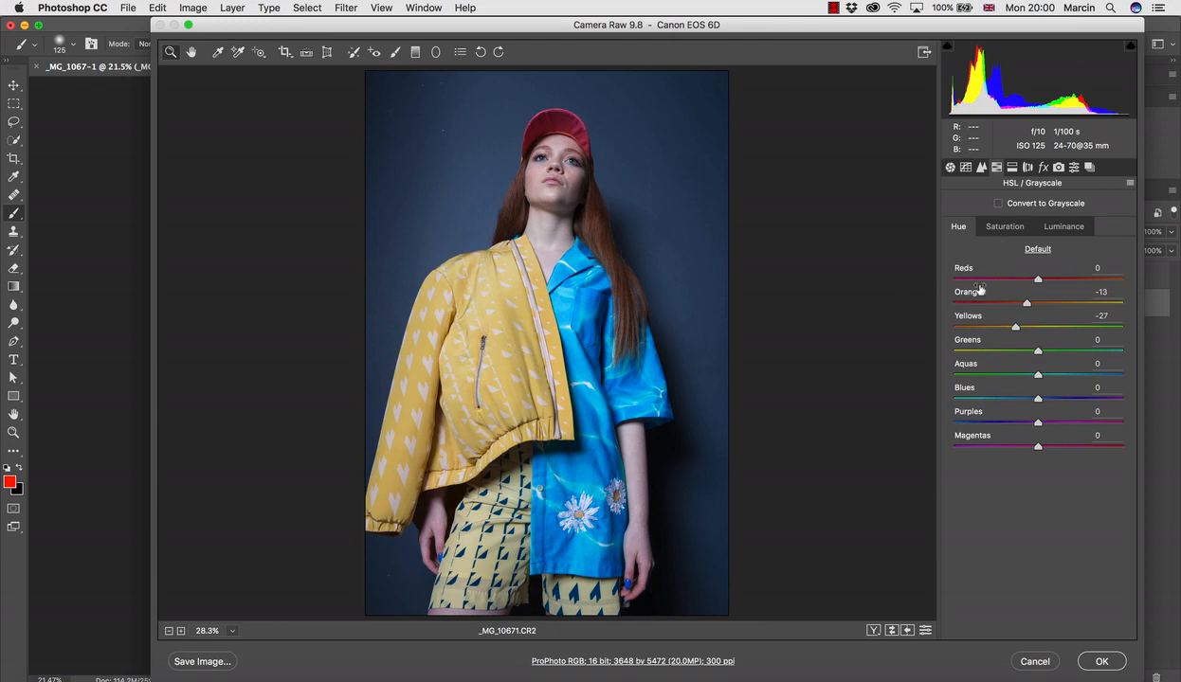
pyautogui.click(988, 227)
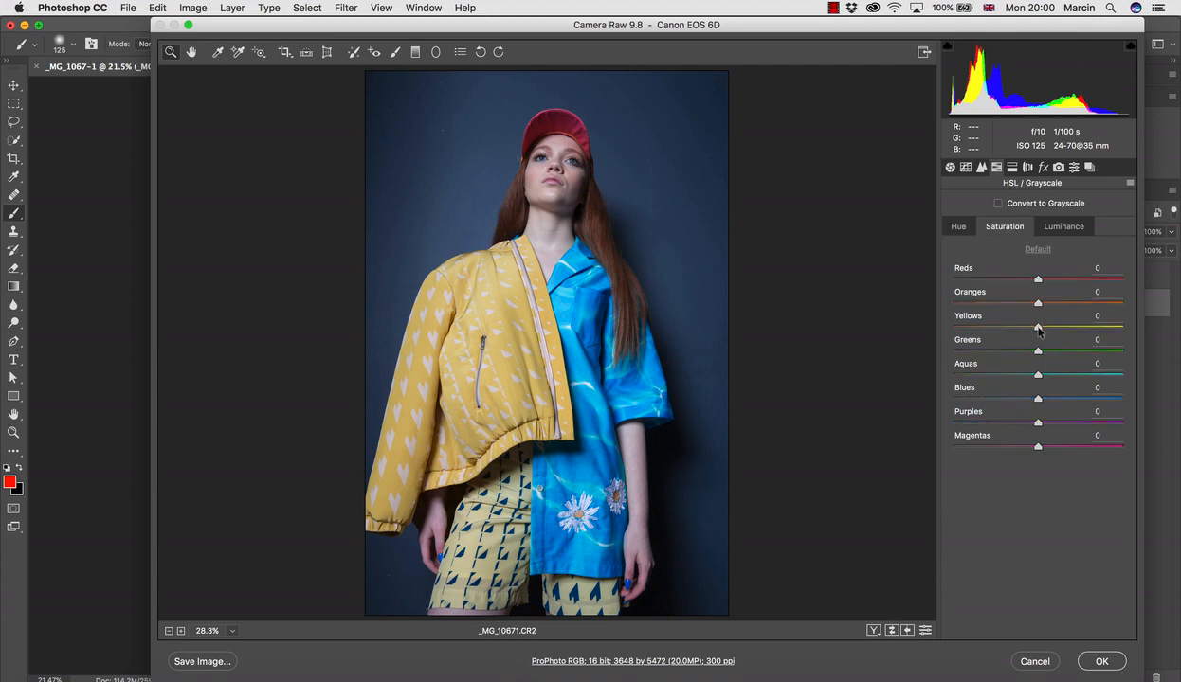
pyautogui.moveTo(1038, 329); pyautogui.dragTo(1046, 329)
pyautogui.click(956, 227)
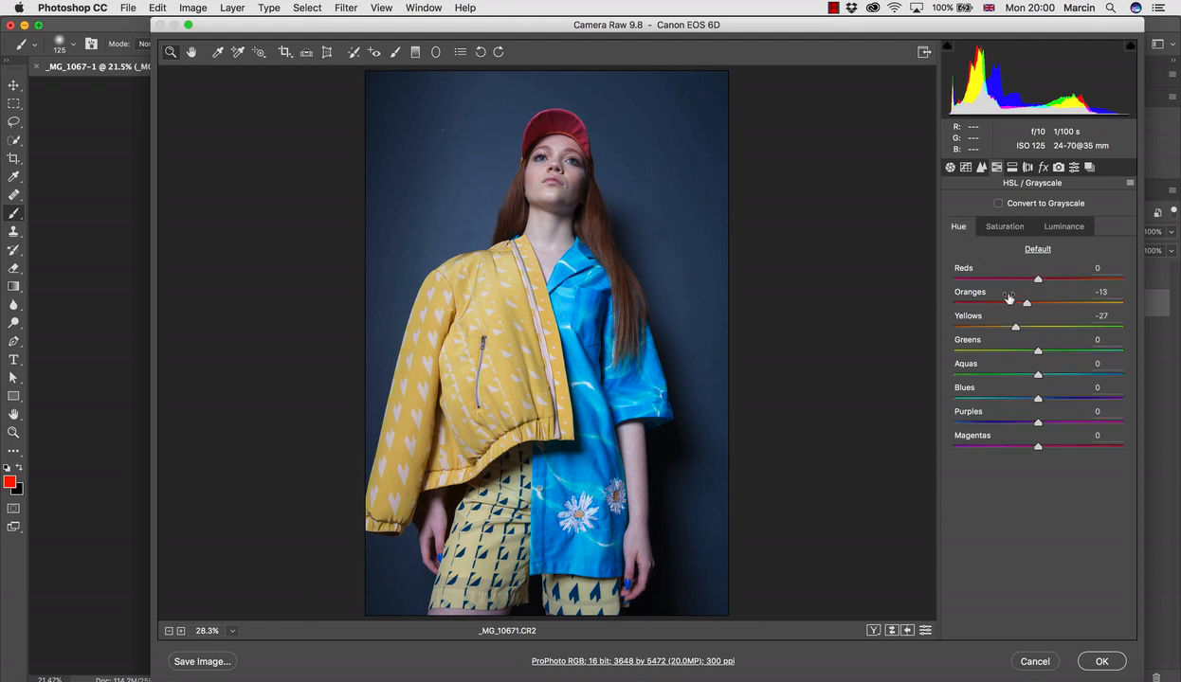
# Step: Try stronger negative Highlights, then settle the value at -26
pyautogui.click(950, 167)
pyautogui.click(997, 343)
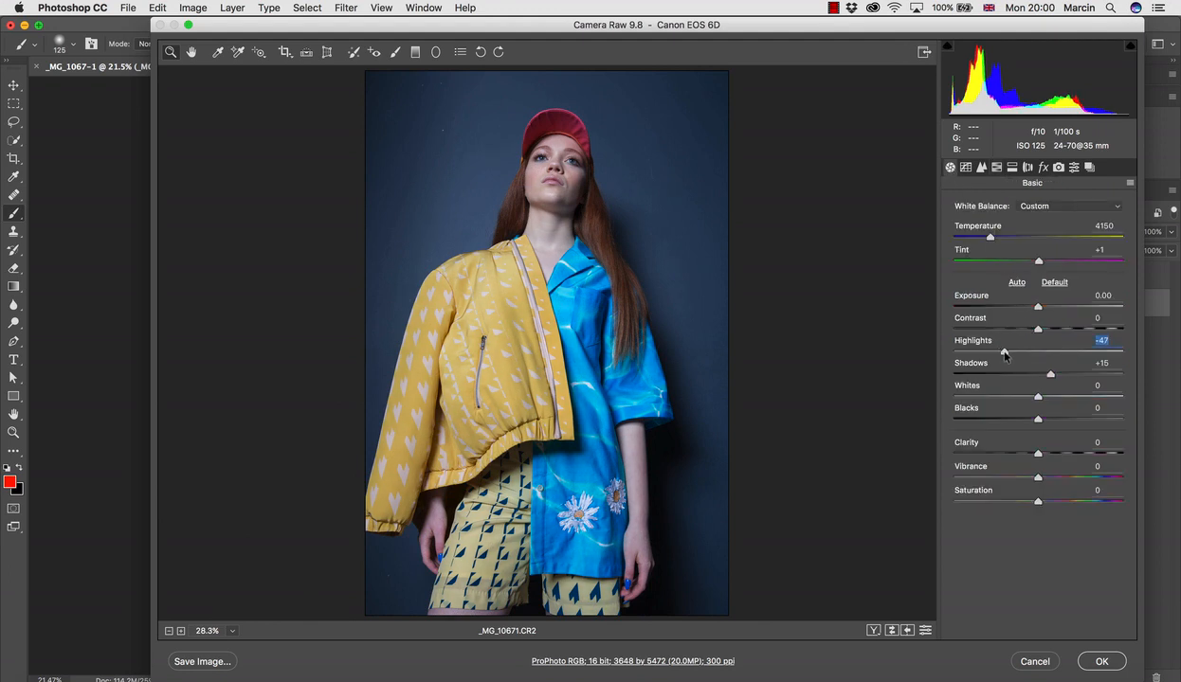
pyautogui.moveTo(998, 353); pyautogui.dragTo(1014, 356)
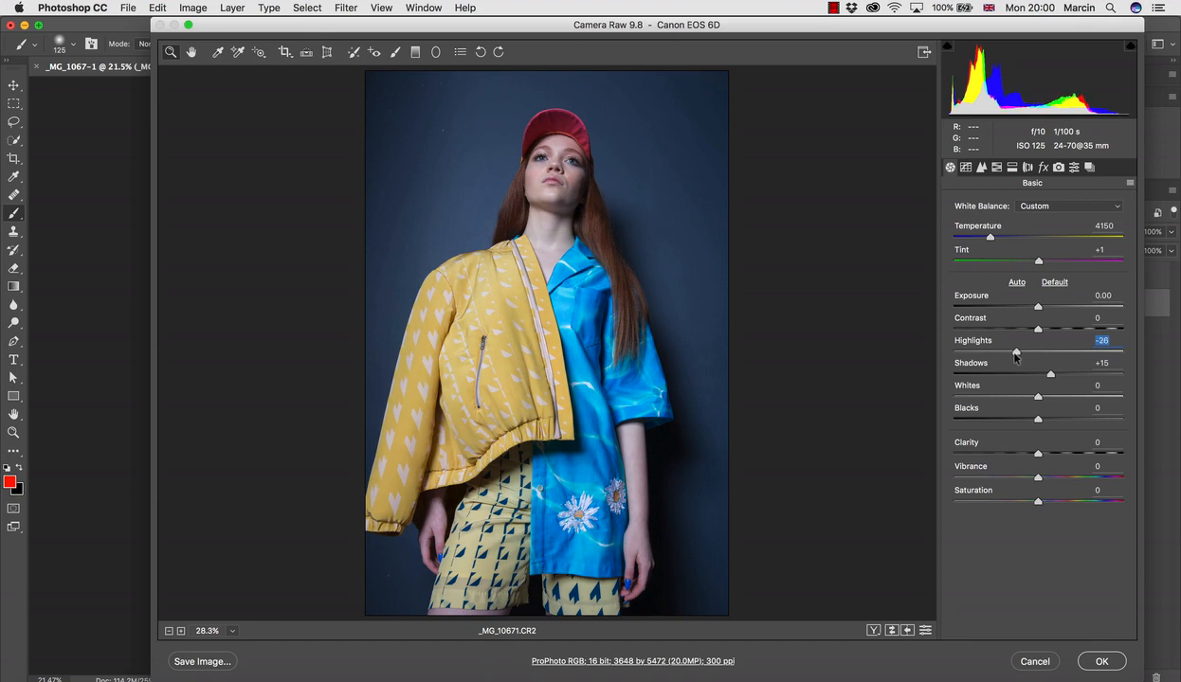
# Step: Adjust the HSL luminance of the Yellows and set the hue of the Blues to +3
pyautogui.click(1011, 168)
pyautogui.click(996, 167)
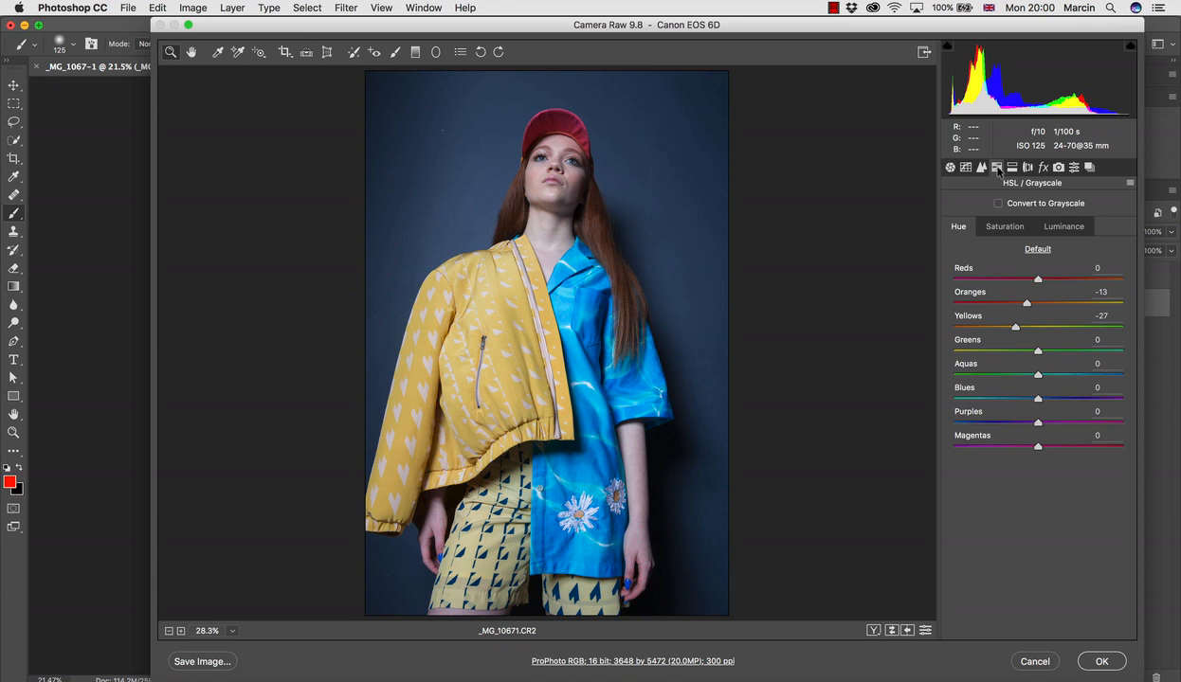
pyautogui.click(1008, 228)
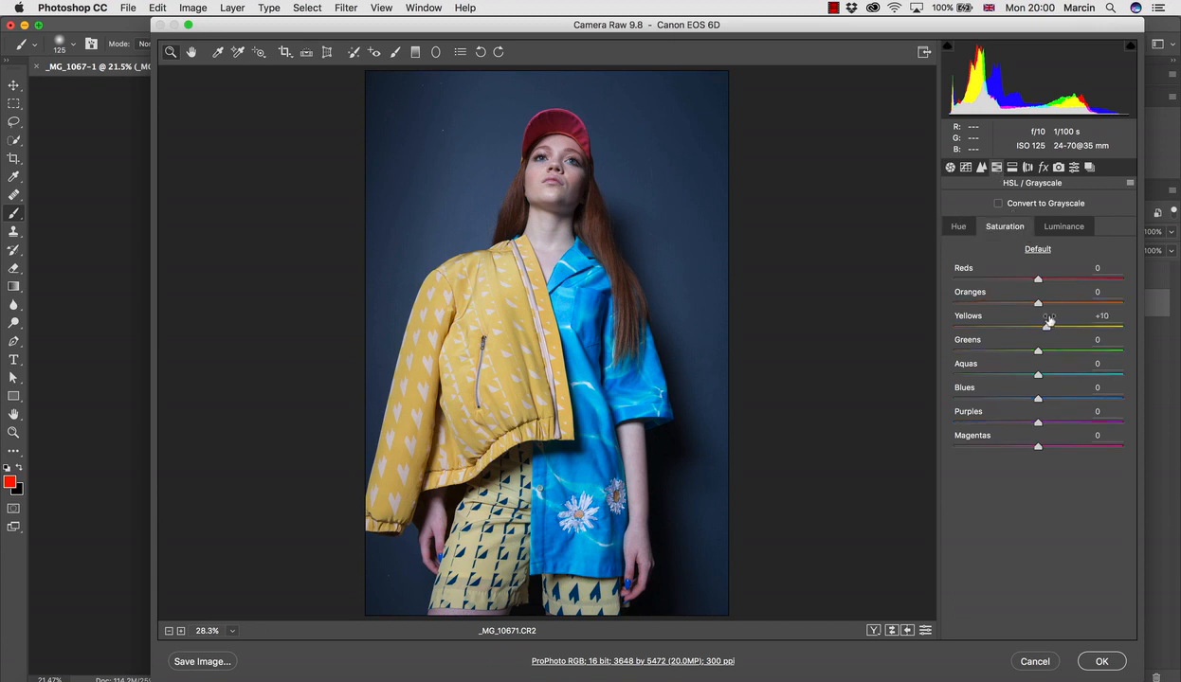
pyautogui.click(1054, 231)
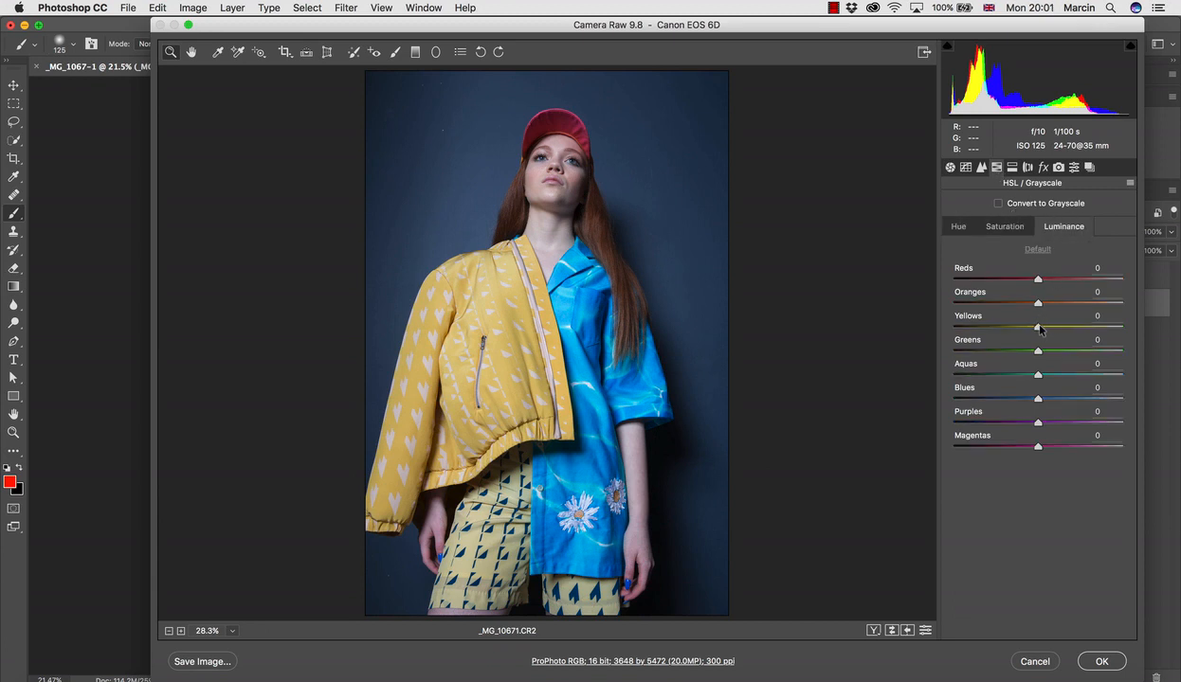
pyautogui.moveTo(1037, 327); pyautogui.dragTo(1024, 304)
pyautogui.click(979, 226)
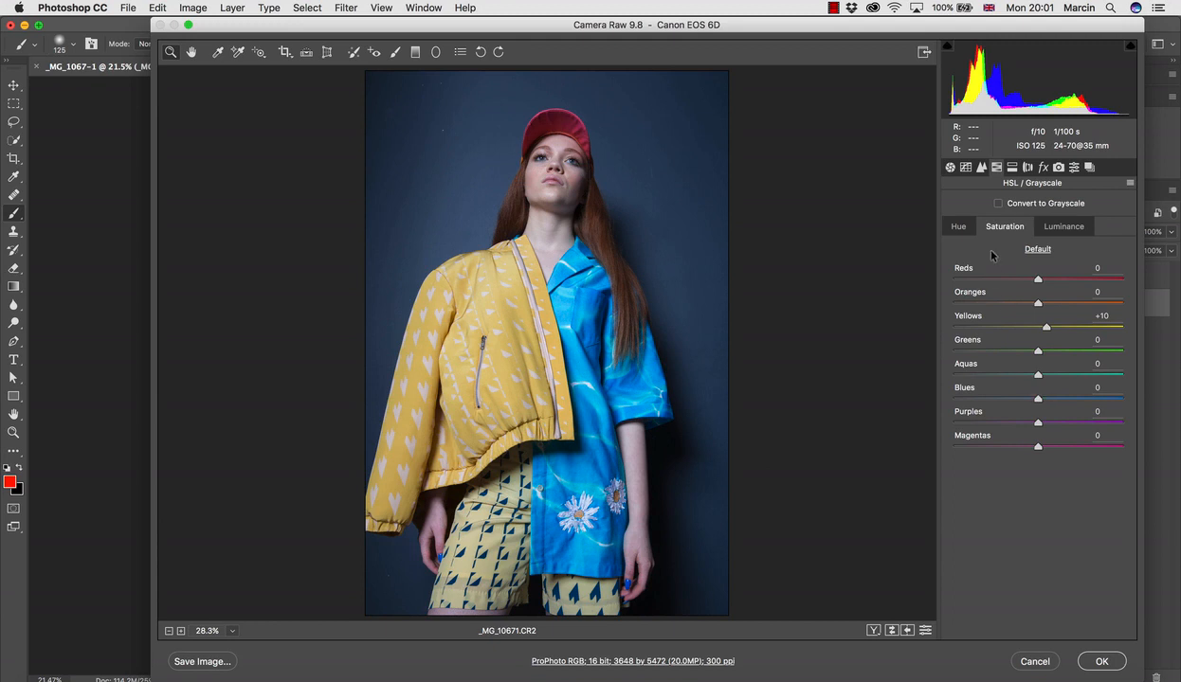
pyautogui.click(961, 227)
pyautogui.moveTo(1038, 401)
pyautogui.mouseDown()
pyautogui.moveTo(1006, 401)
pyautogui.moveTo(1039, 401)
pyautogui.mouseUp()
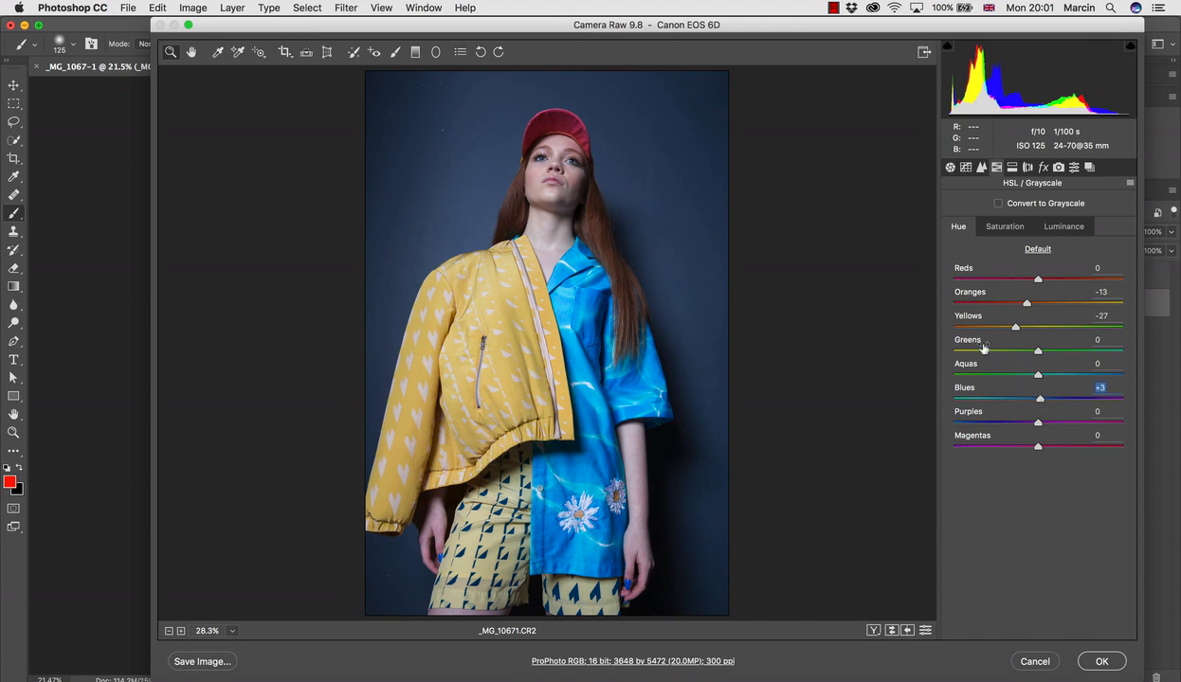
# Step: Split tone the highlights with hue 51 and saturation 10
pyautogui.click(1013, 168)
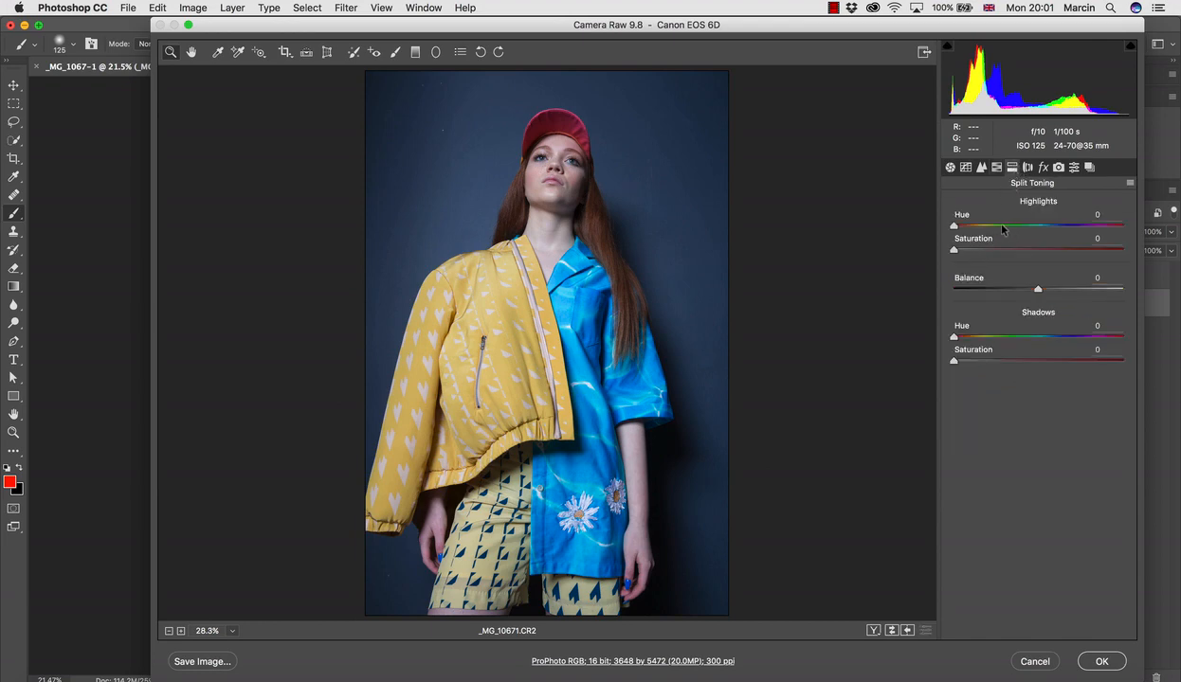
pyautogui.click(978, 228)
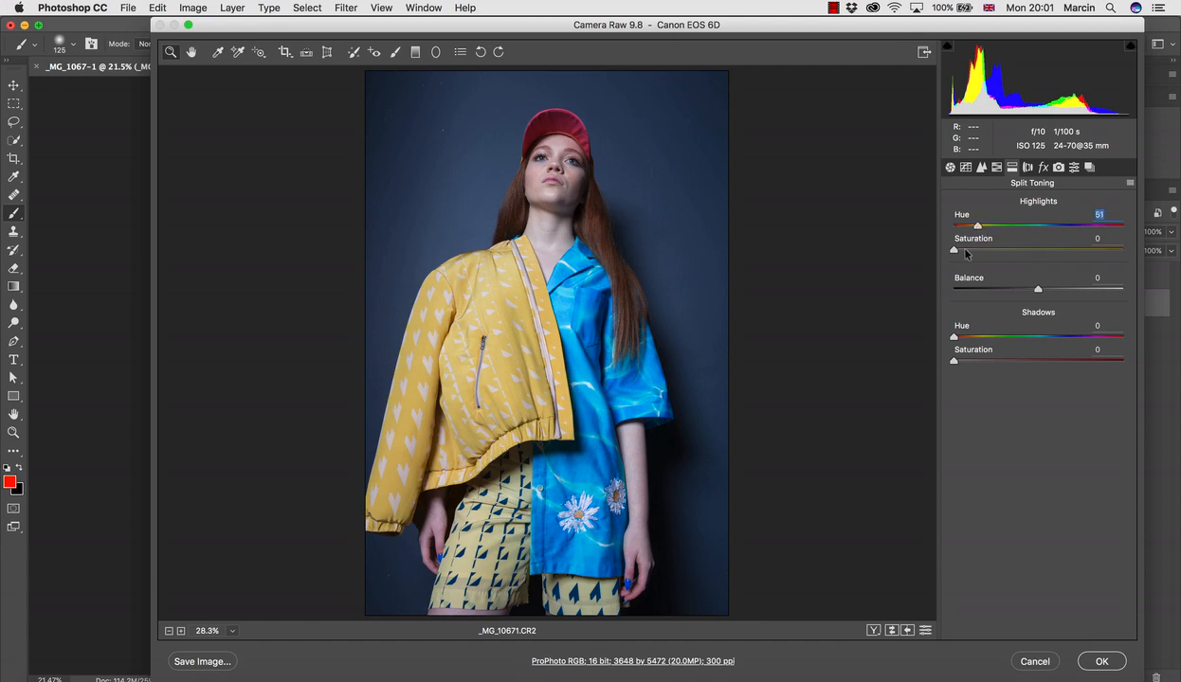
pyautogui.moveTo(961, 248)
pyautogui.mouseDown()
pyautogui.moveTo(933, 249)
pyautogui.moveTo(988, 254)
pyautogui.moveTo(950, 251)
pyautogui.moveTo(970, 252)
pyautogui.mouseUp()
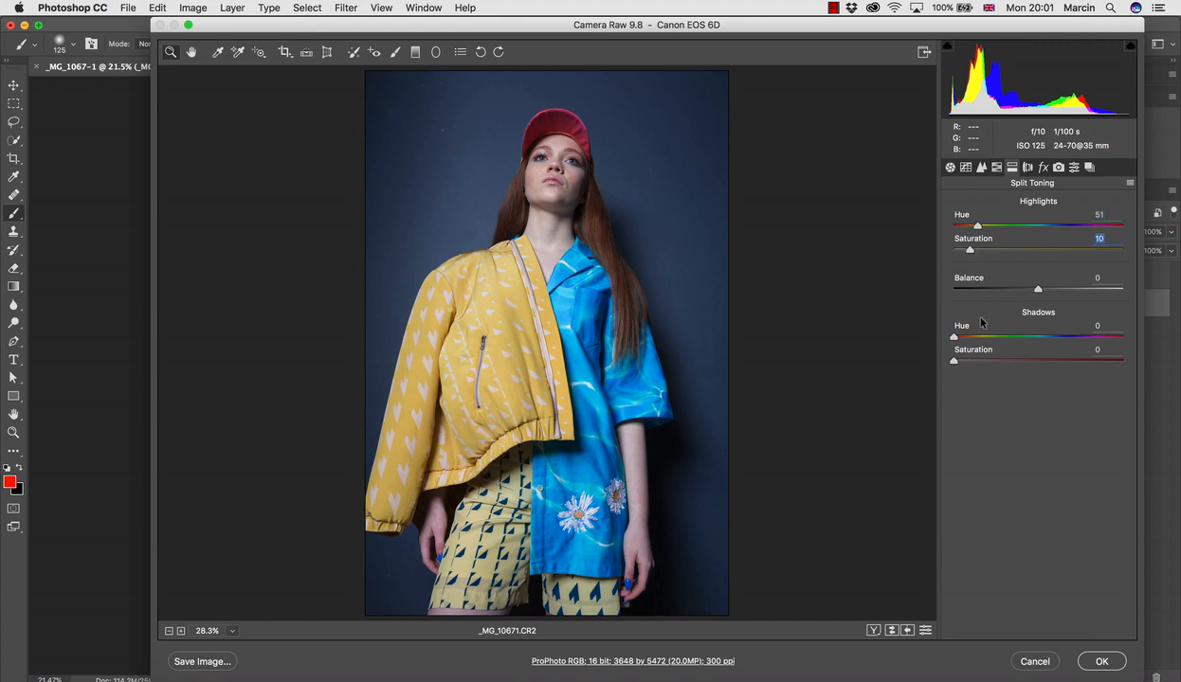
# Step: Split tone the shadows with hue 294 and saturation 6, and apply the Camera Raw edits to the layer
pyautogui.moveTo(953, 338); pyautogui.dragTo(1092, 339)
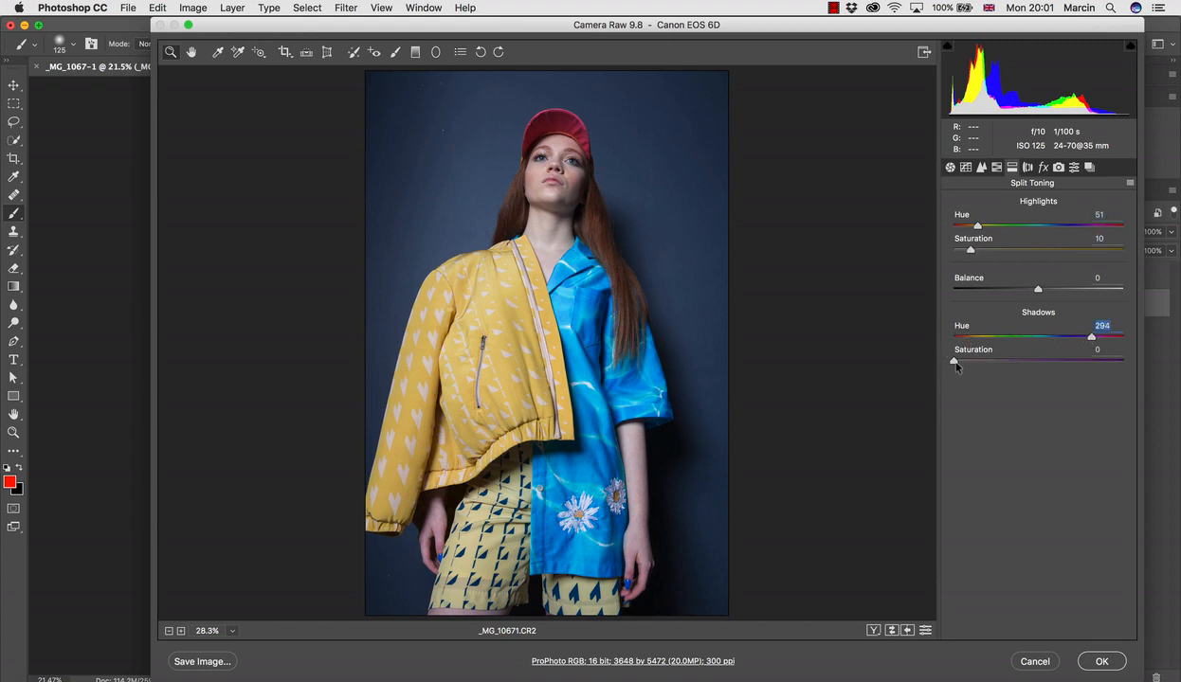
pyautogui.moveTo(953, 361); pyautogui.dragTo(962, 364)
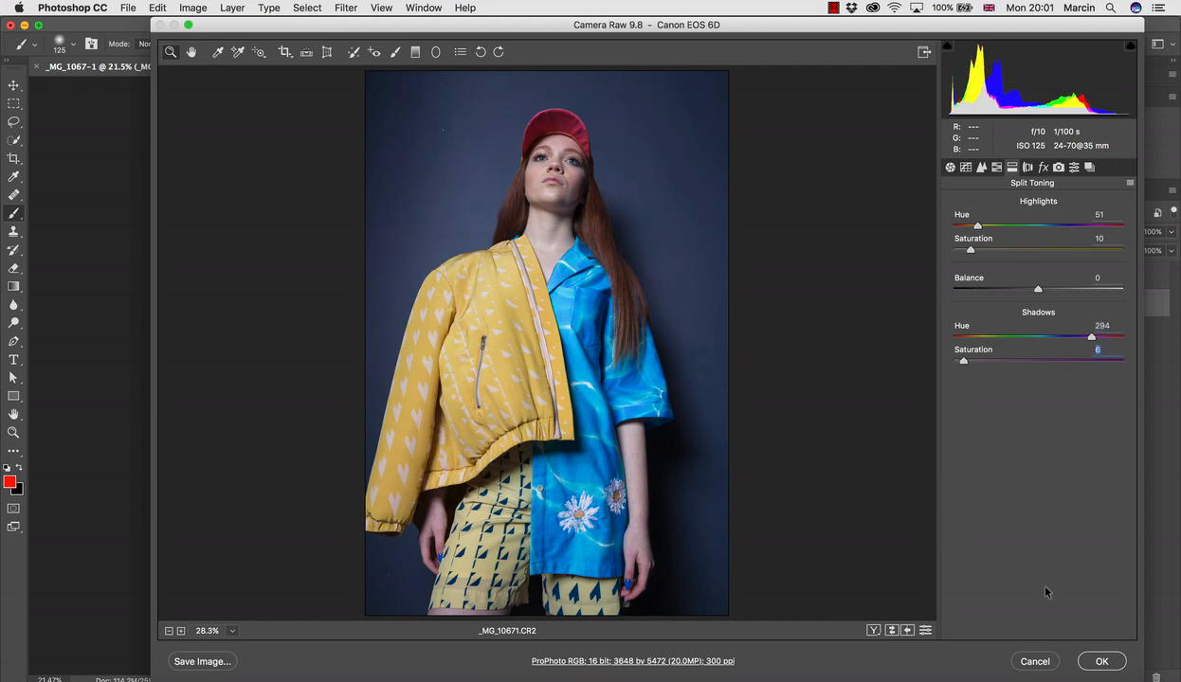
pyautogui.click(1100, 662)
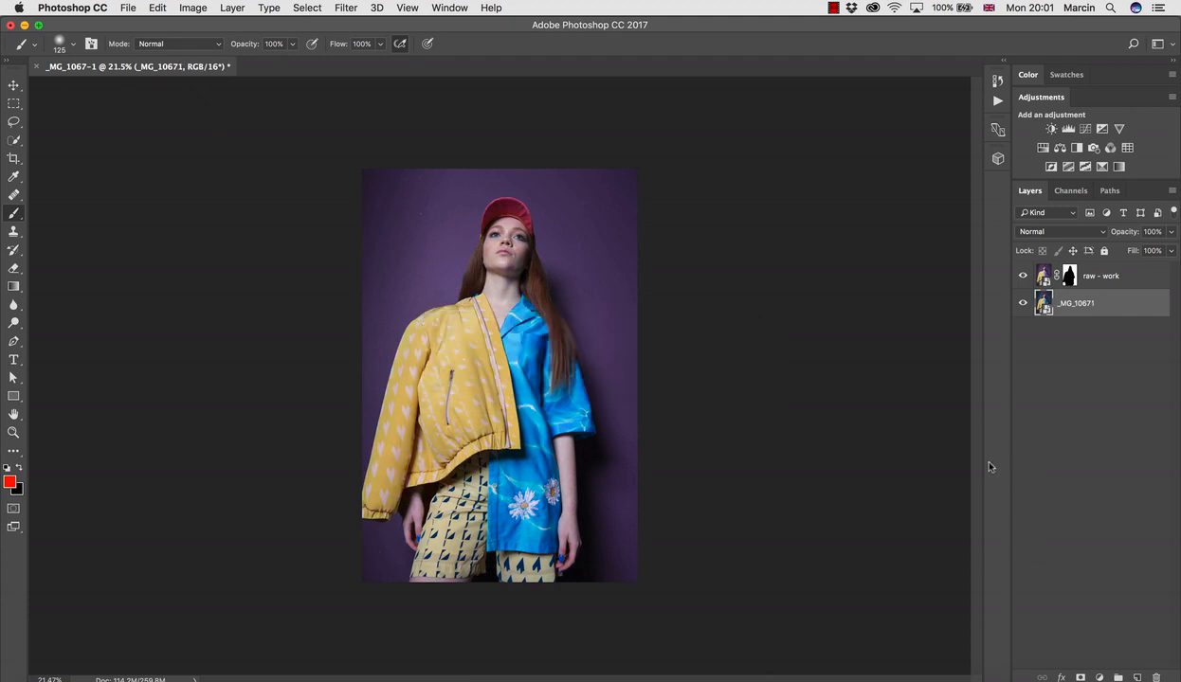
# Step: Reopen the _MG_10671 layer's raw settings, reduce the split toning shadow saturation to 5 and apply it
pyautogui.doubleClick(1042, 303)
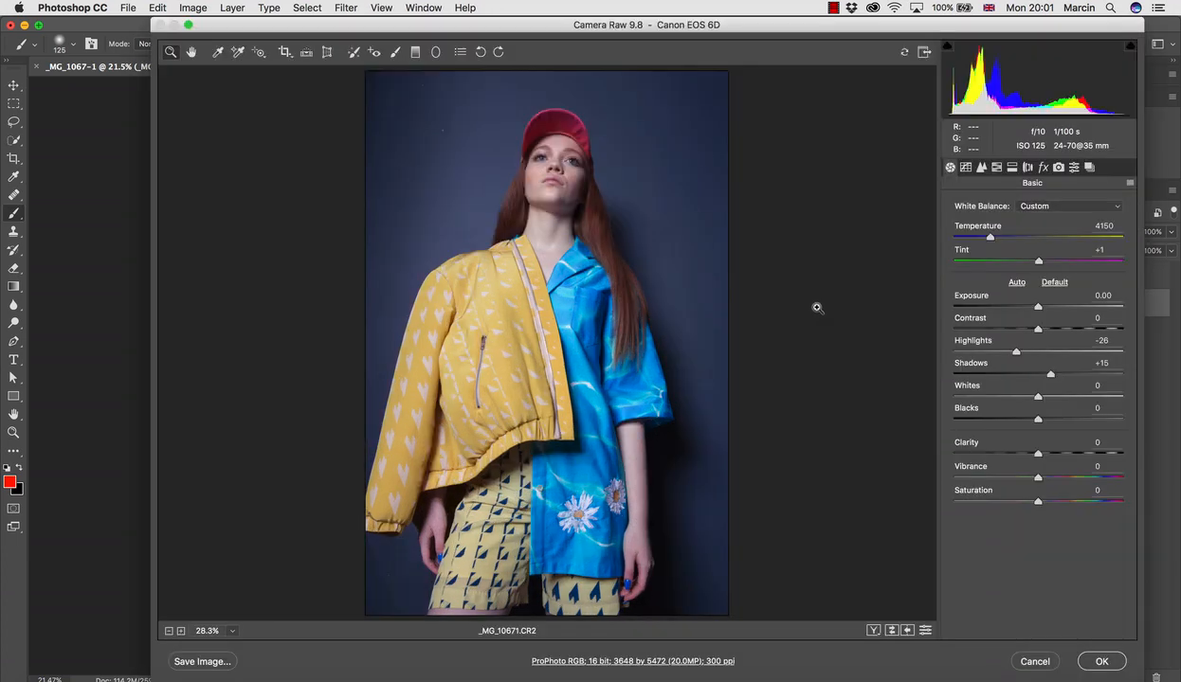
pyautogui.click(1012, 167)
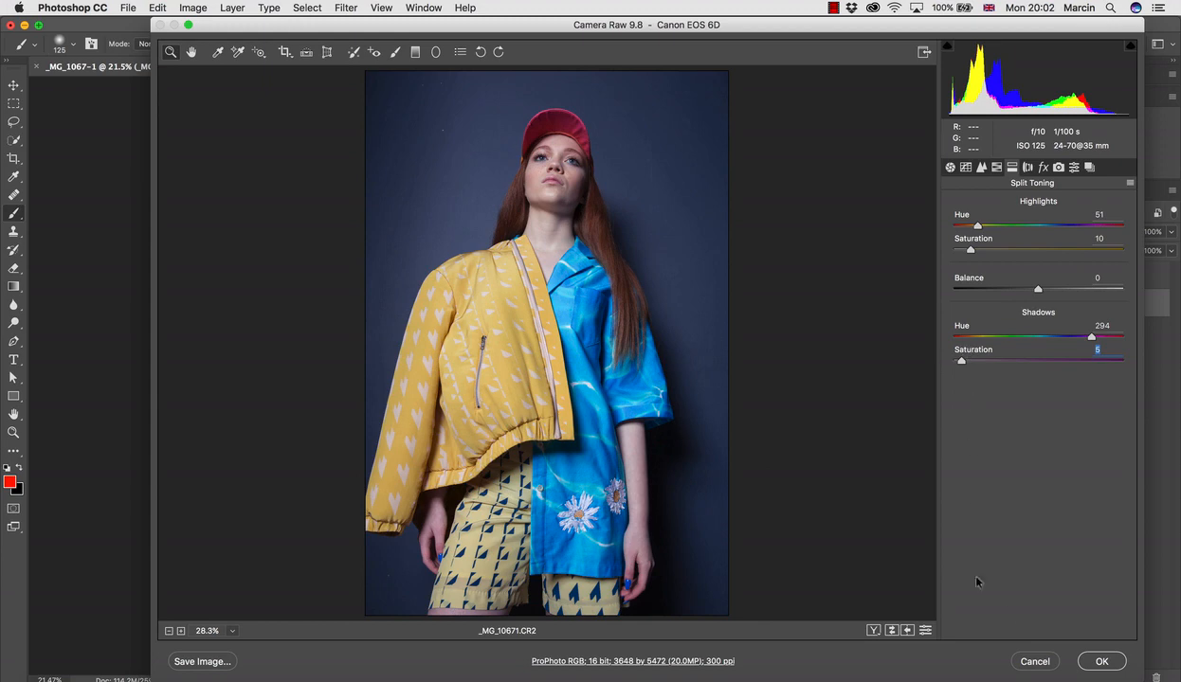
pyautogui.click(1097, 660)
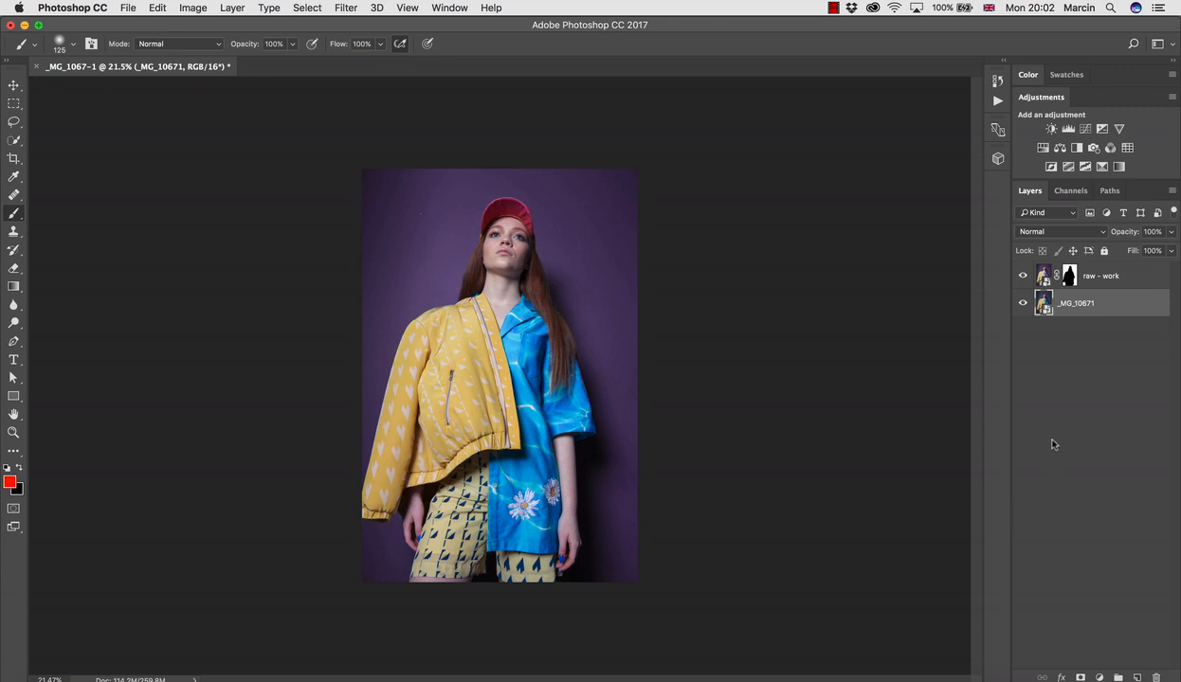
# Step: Select the raw - work layer above the _MG_10671 layer
pyautogui.click(1061, 277)
pyautogui.click(1063, 297)
pyautogui.click(1094, 285)
pyautogui.click(1065, 301)
pyautogui.click(1065, 276)
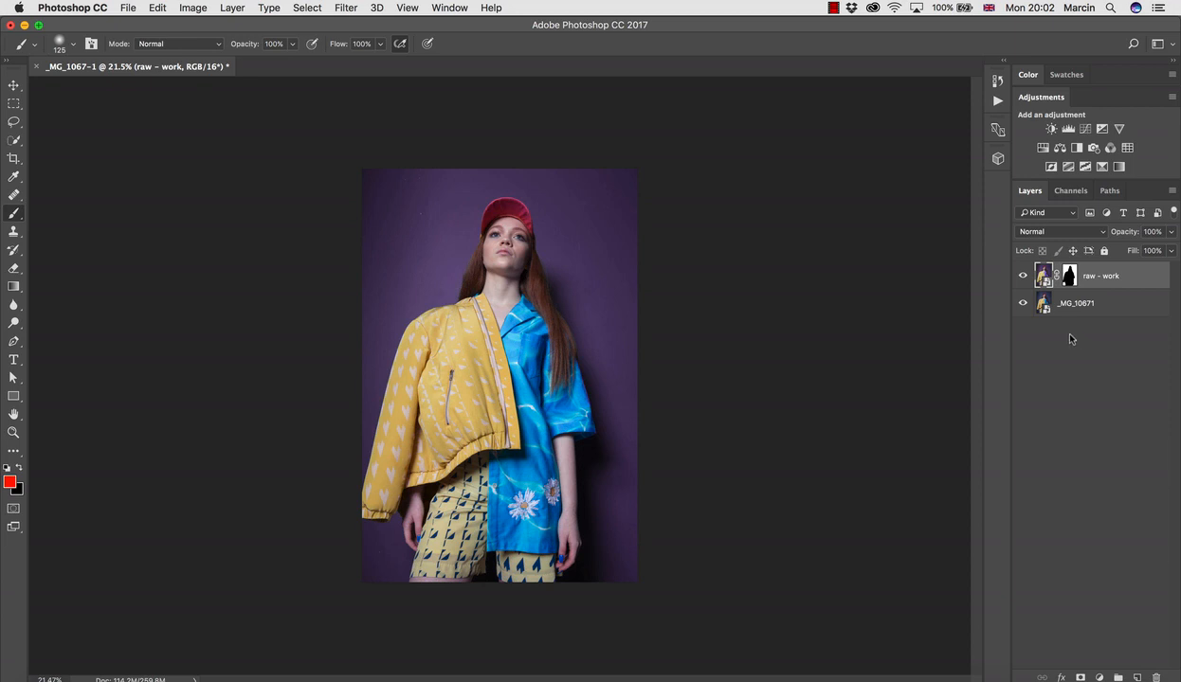